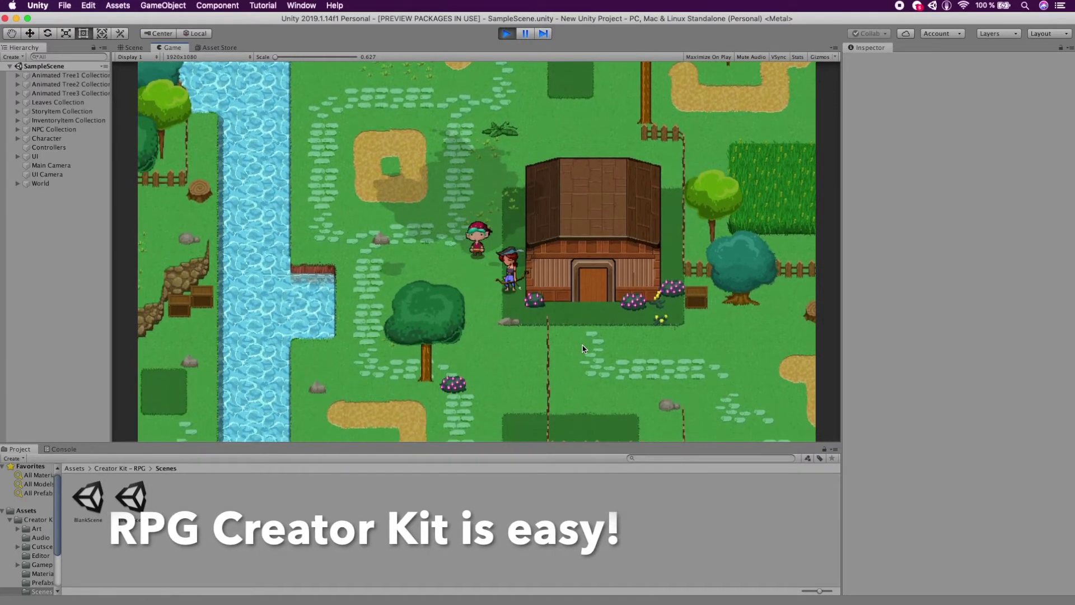
# - Walk the character through the running SampleScene, past the first house and down toward the large red-walled house
pyautogui.press('Down')
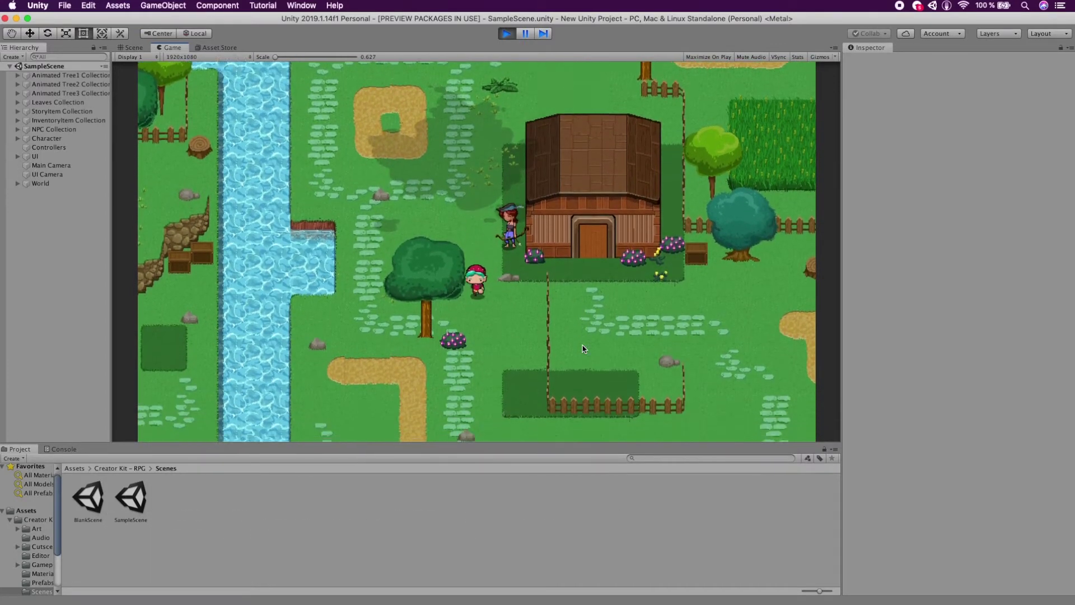
pyautogui.press('Down')
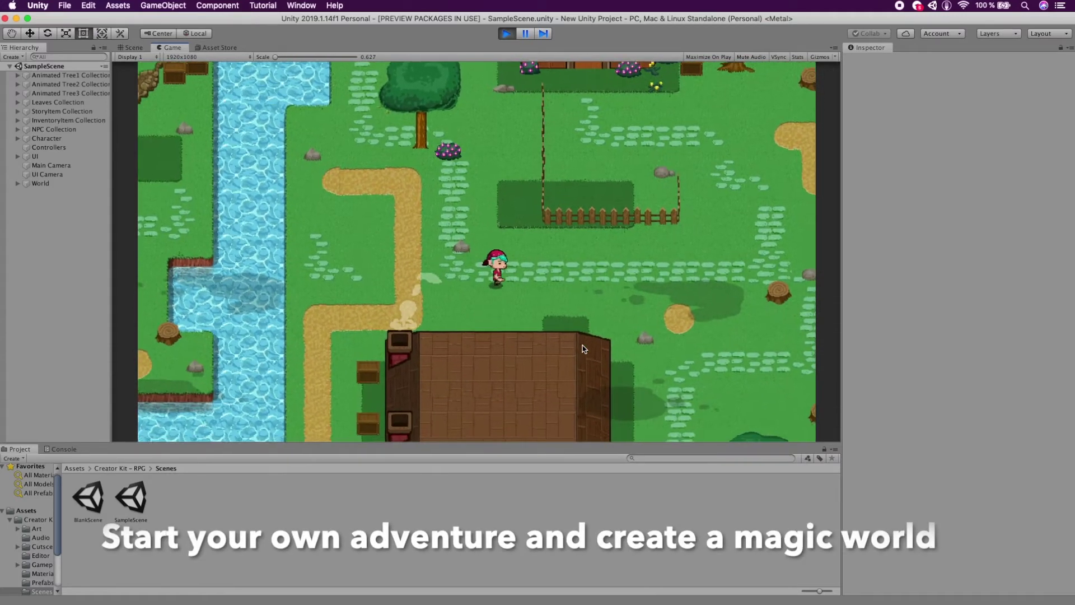
pyautogui.press('Right')
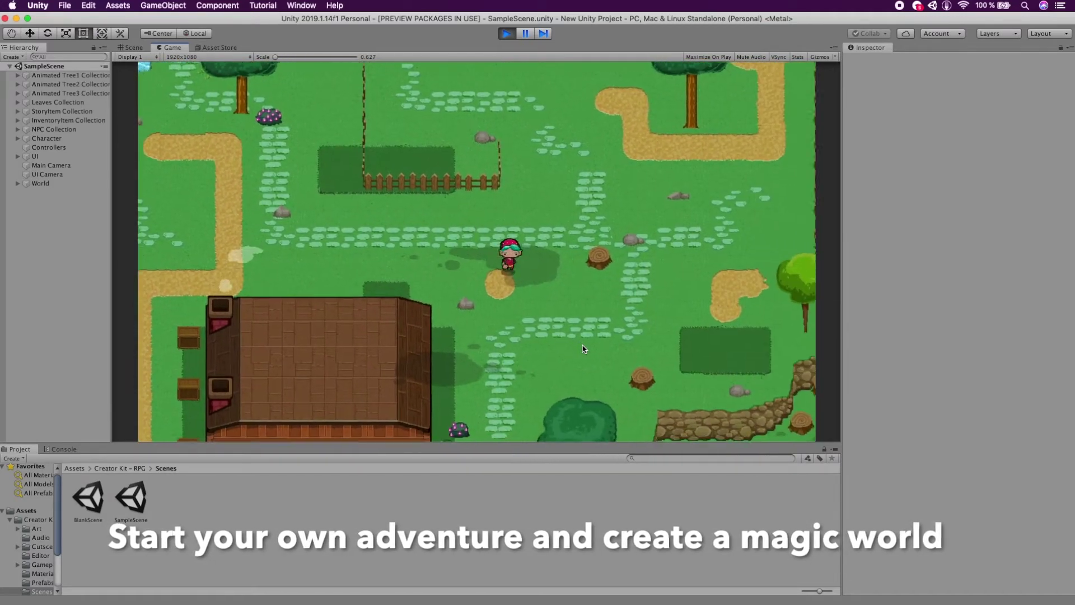
pyautogui.press('Down')
pyautogui.press('Down')
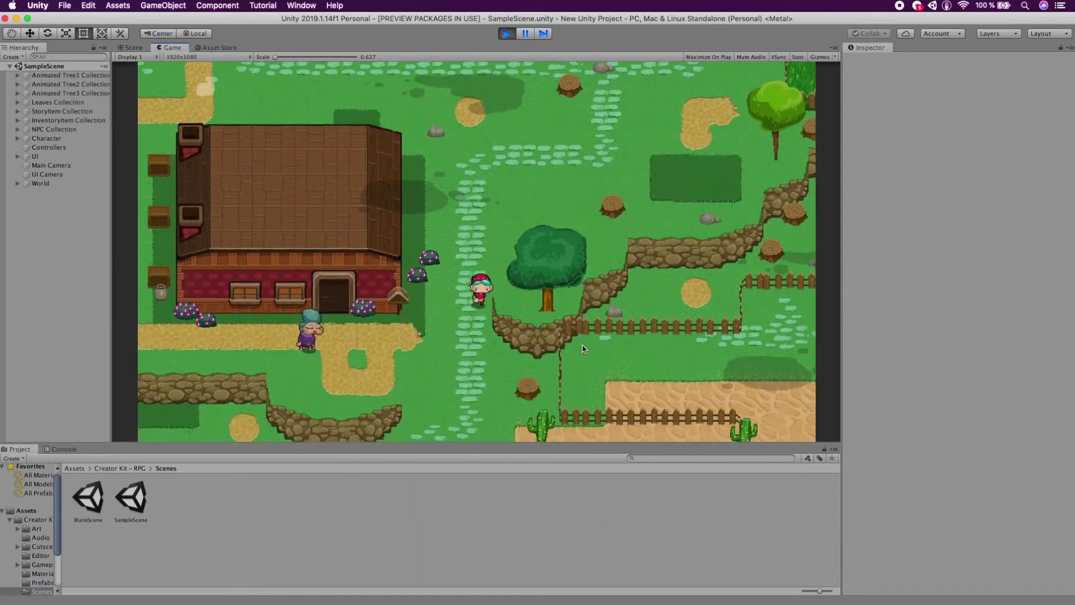
pyautogui.press('Left')
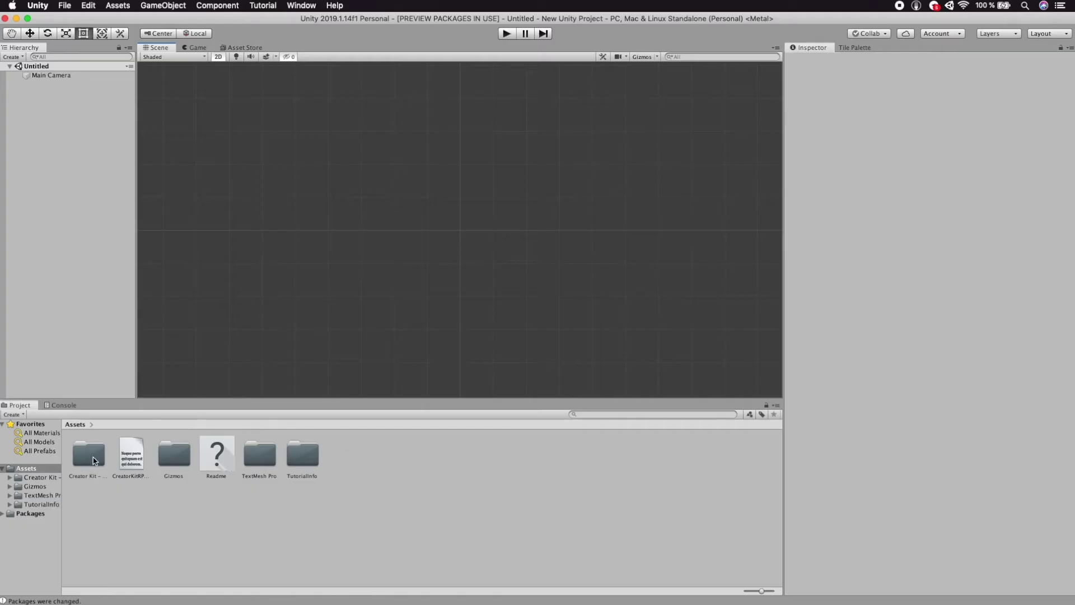
# - Open SampleScene from the Scenes folder of the Creator Kit - RPG assets
pyautogui.doubleClick(88, 454)
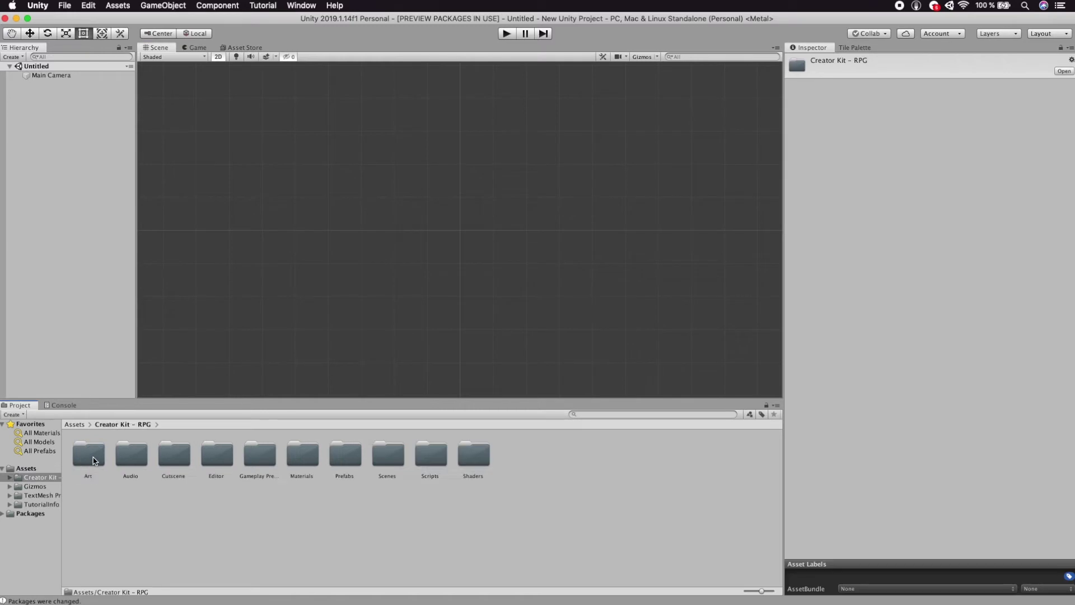
pyautogui.doubleClick(386, 455)
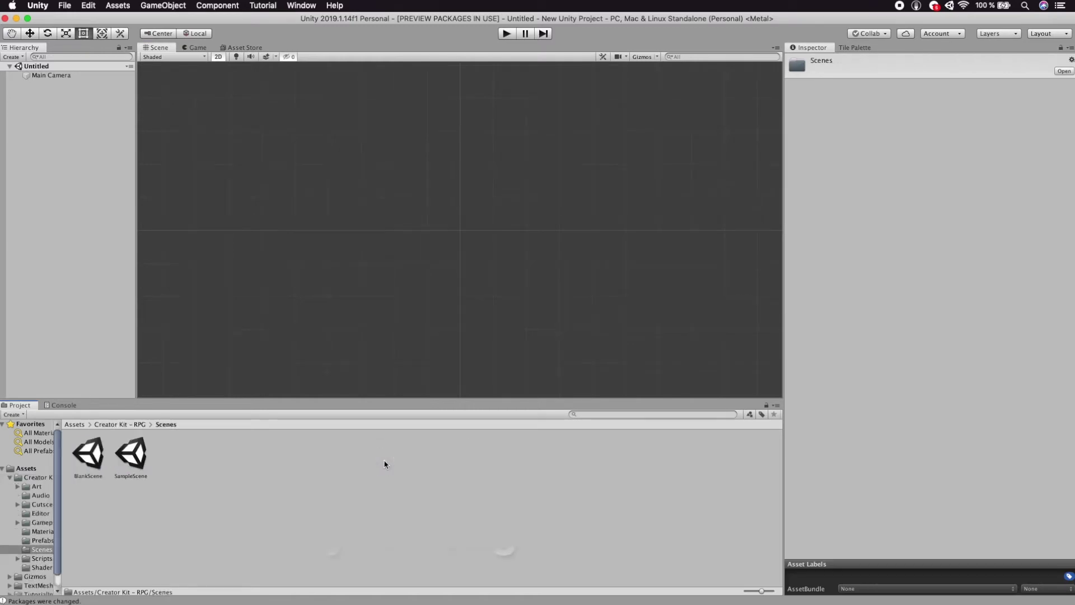
pyautogui.doubleClick(132, 459)
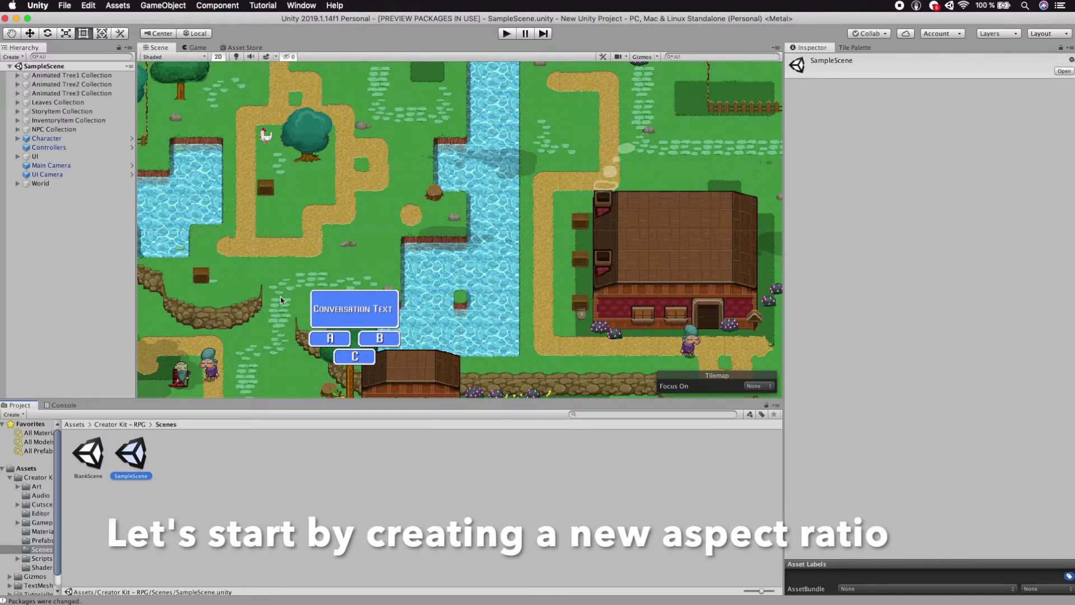
pyautogui.scroll(3, 199, 260)
pyautogui.scroll(-3, 281, 300)
pyautogui.scroll(1, 283, 297)
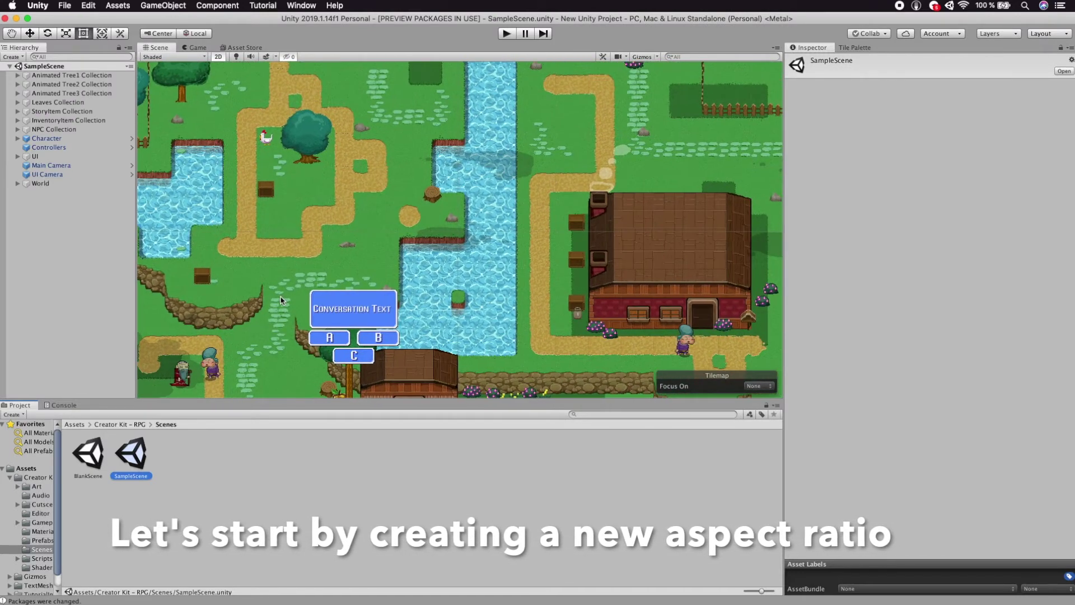
# - Add a fixed-resolution Game view preset labelled "RPG Creator Kit" with width 1920 and height 1080
pyautogui.click(193, 48)
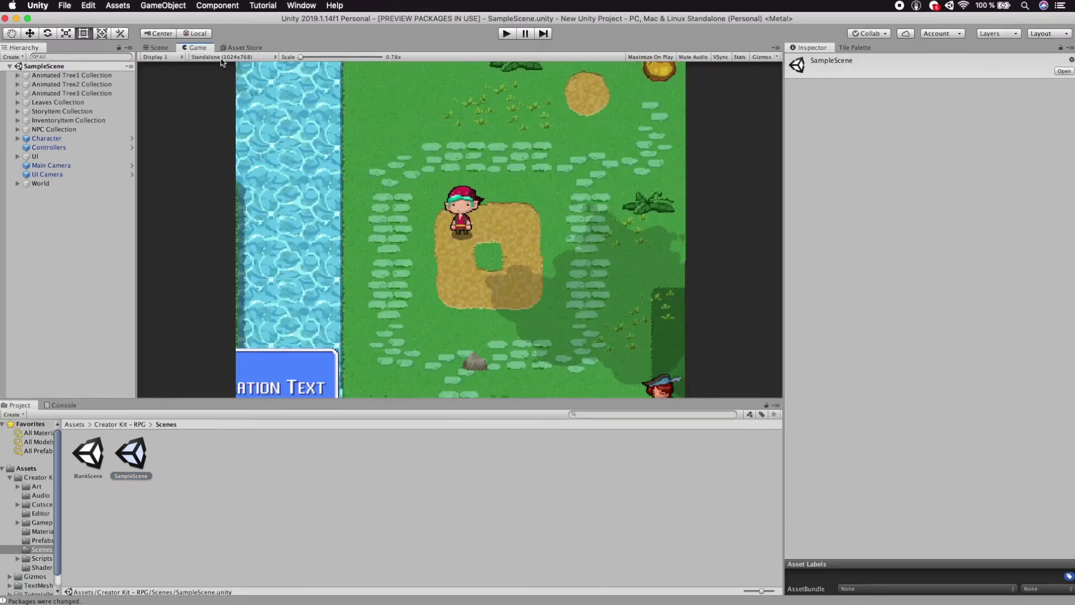
pyautogui.click(265, 57)
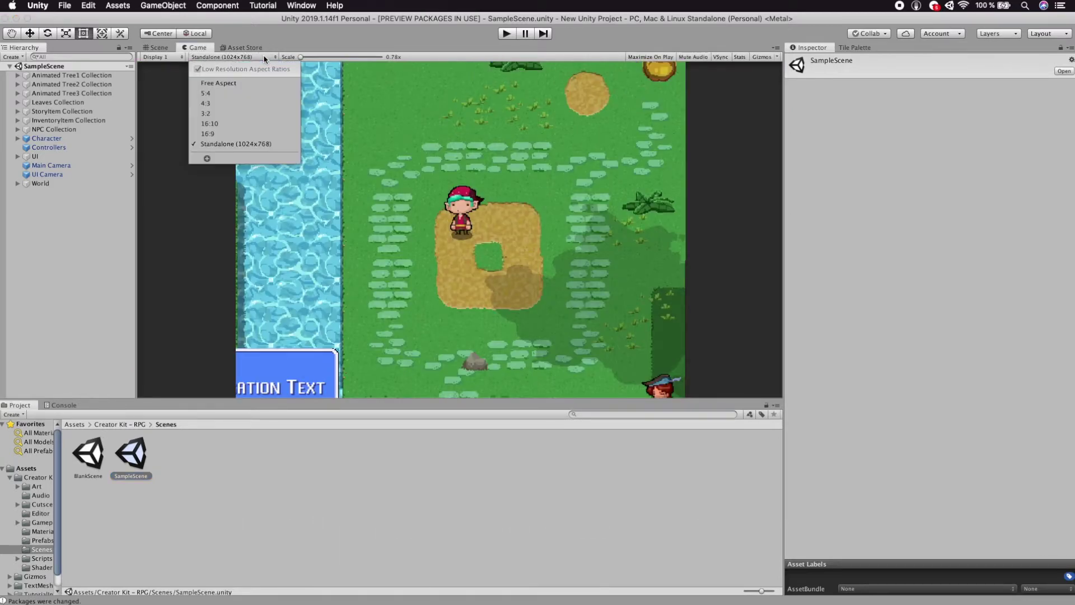
pyautogui.click(207, 159)
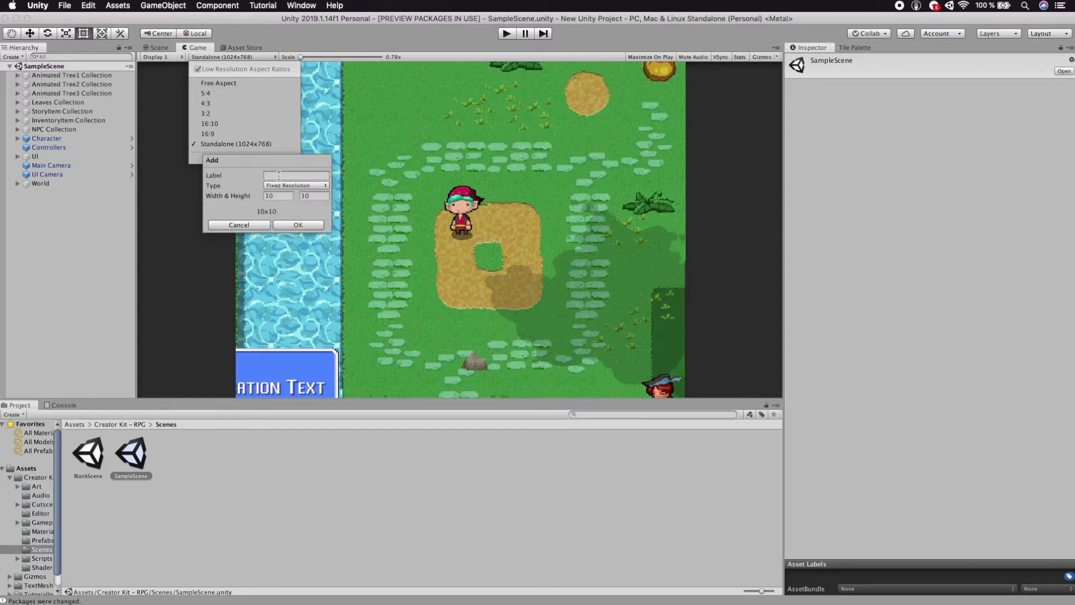
pyautogui.write('RPG Creator')
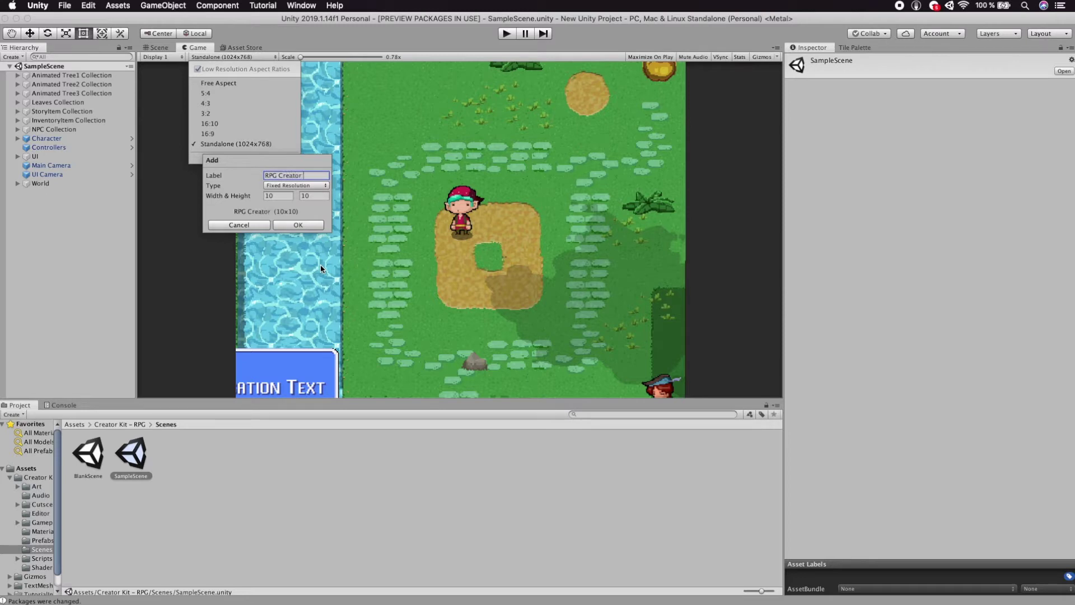
pyautogui.write(' Kit')
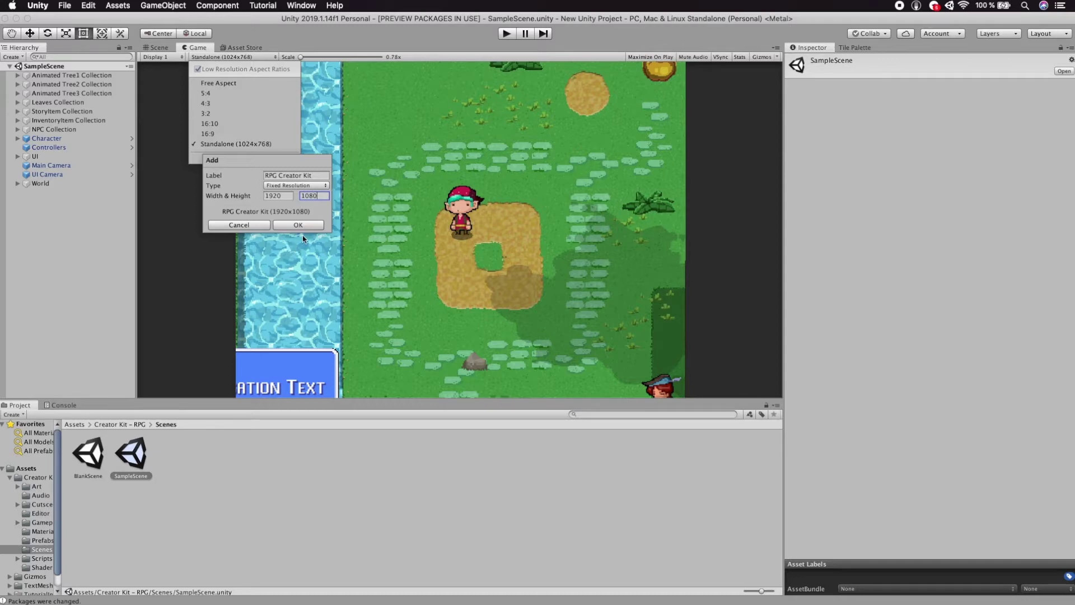
pyautogui.click(308, 230)
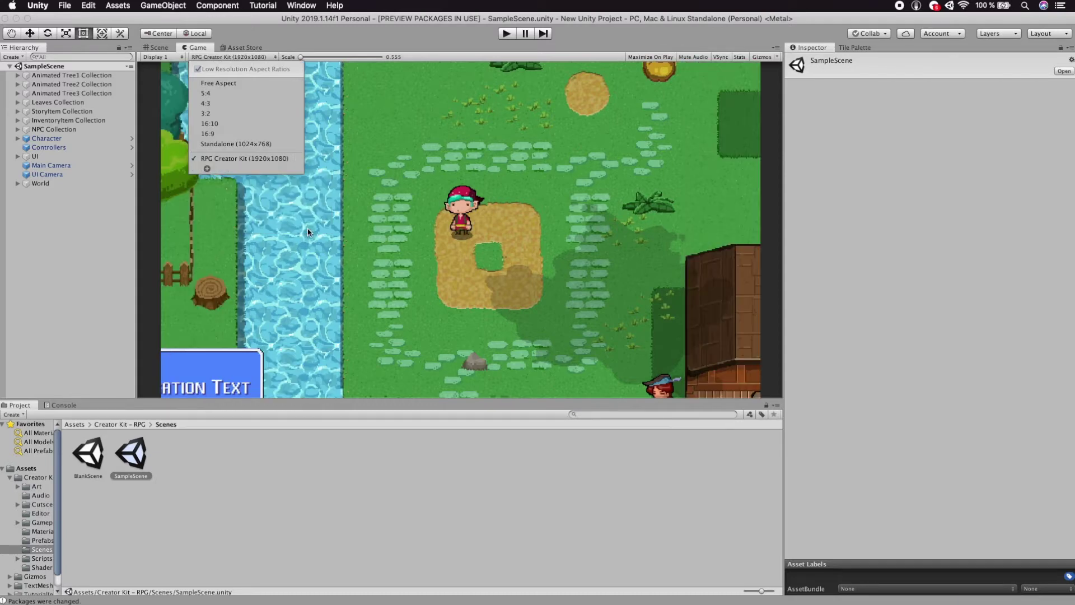
pyautogui.click(308, 233)
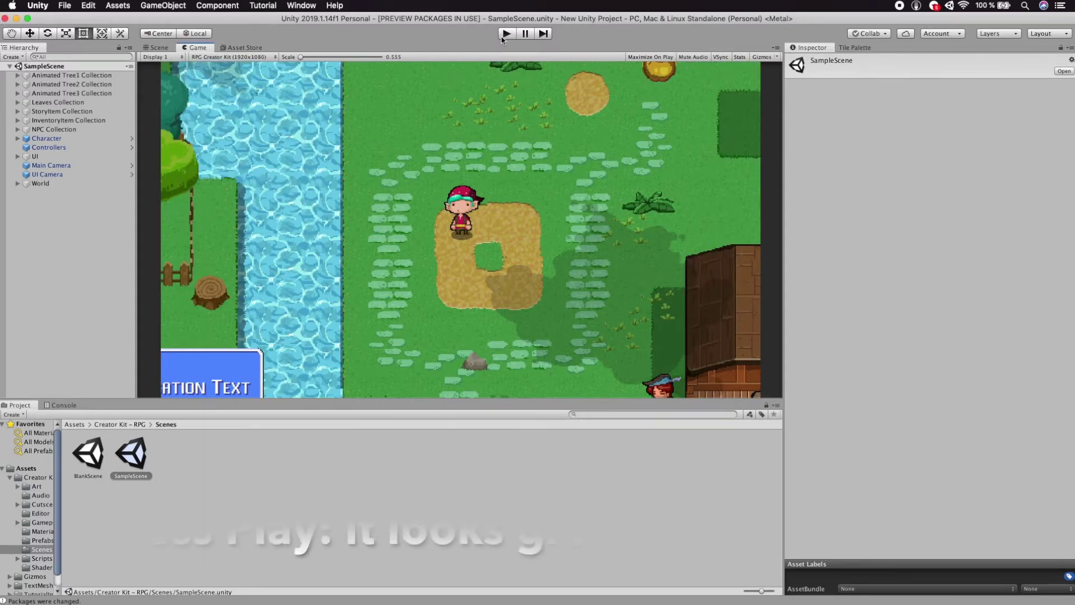
# - Play-test SampleScene by walking the character down past the house, and end play mode
pyautogui.press('super+p')
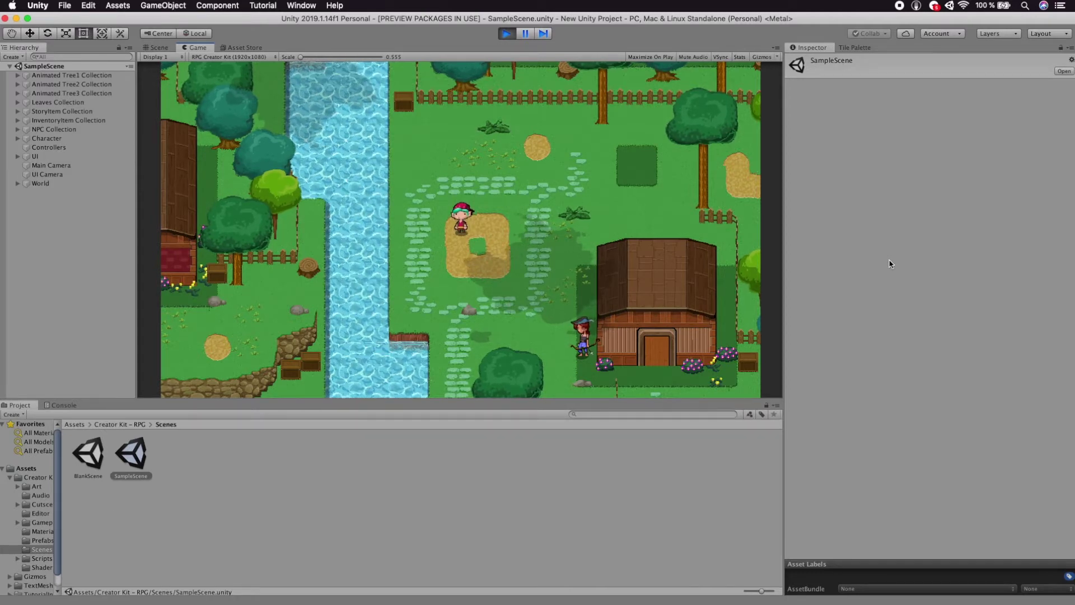
pyautogui.press('Right')
pyautogui.press('Down')
pyautogui.press('Down')
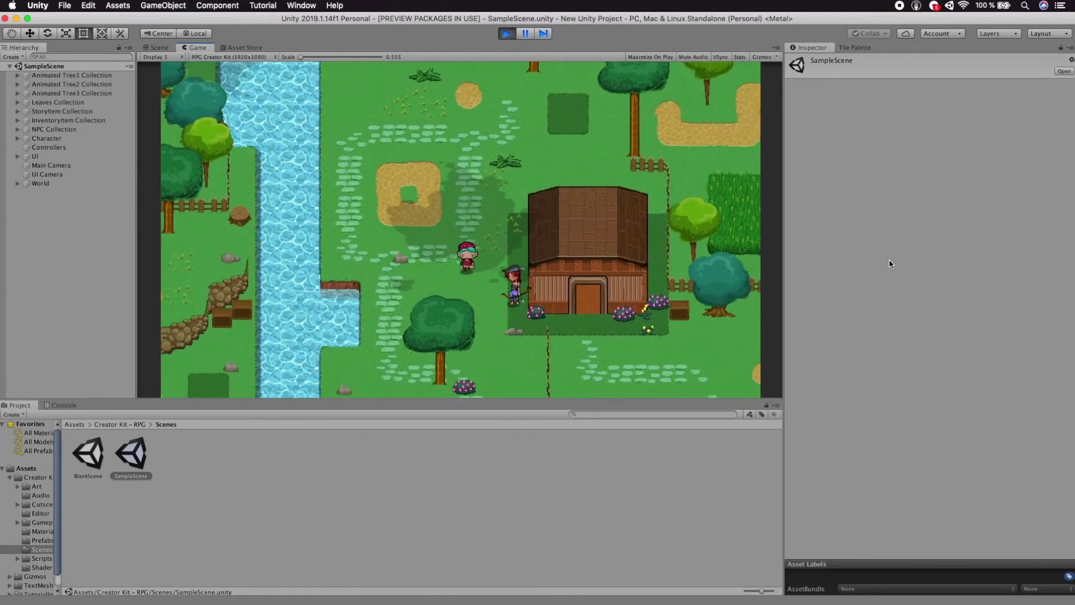
pyautogui.press('Down')
pyautogui.press('Left')
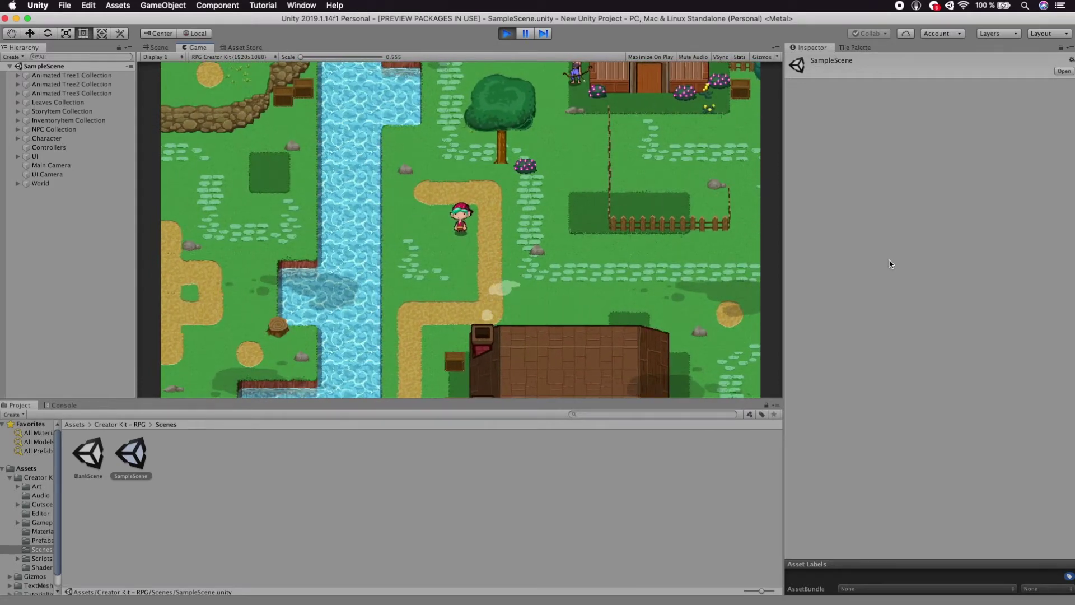
pyautogui.press('super+p')
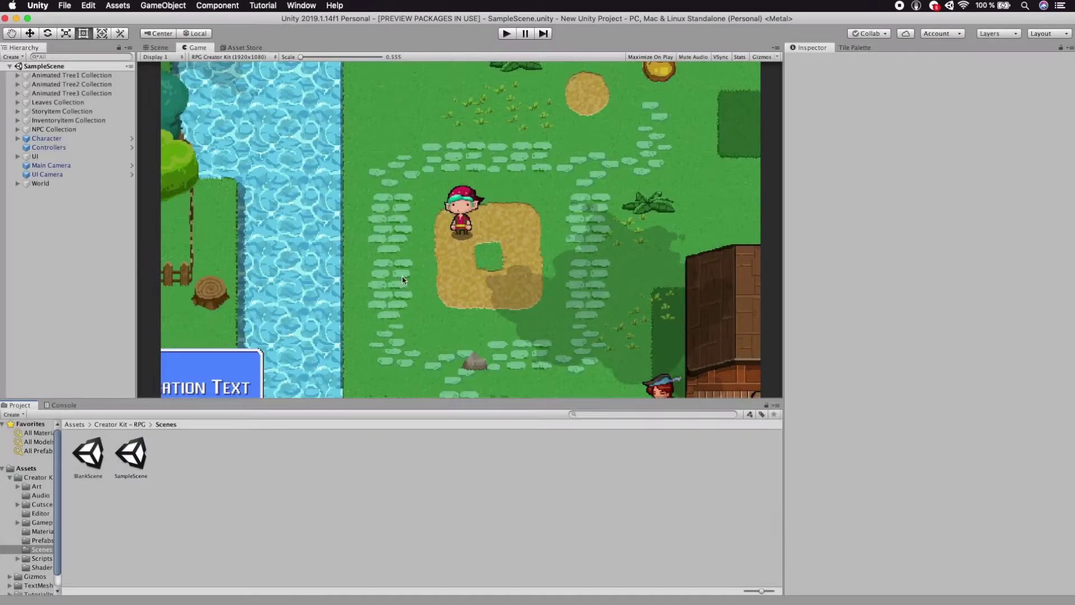
# - Duplicate BlankScene in the Scenes folder and rename the copy NewScene
pyautogui.click(91, 453)
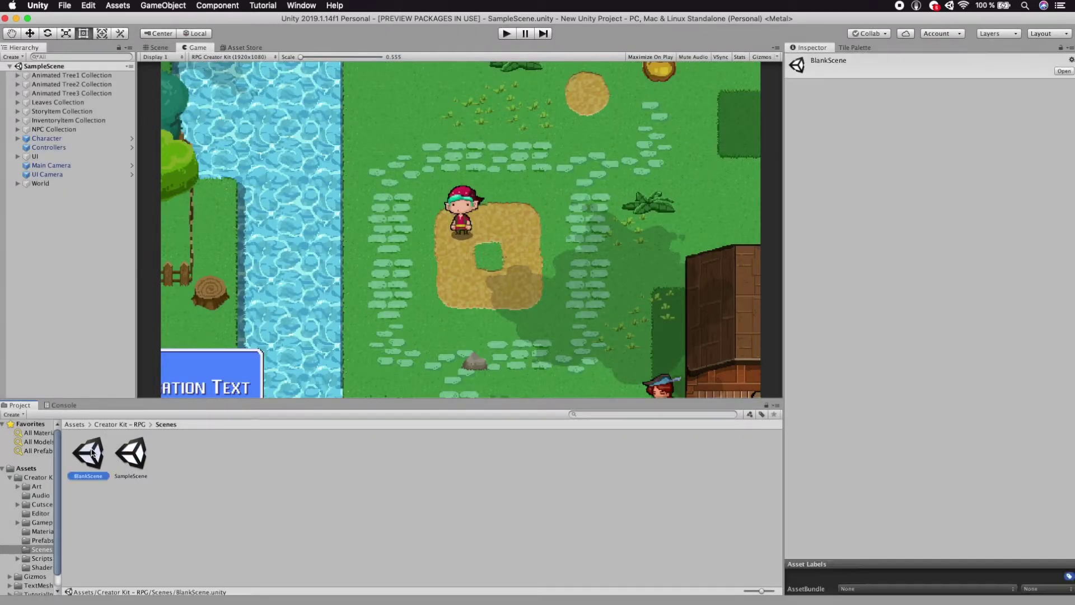
pyautogui.click(87, 6)
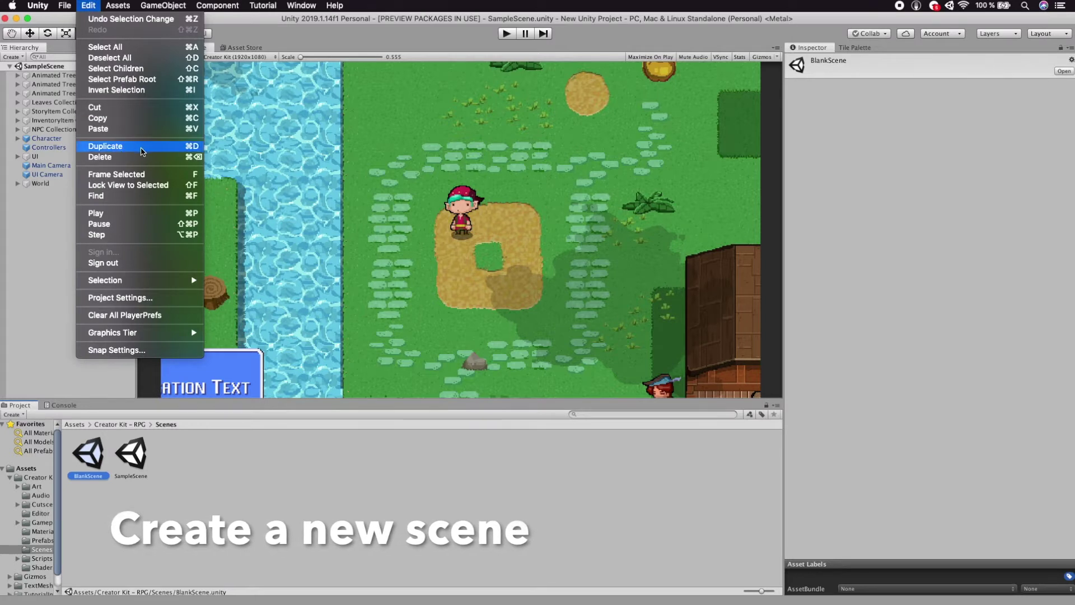
pyautogui.click(144, 149)
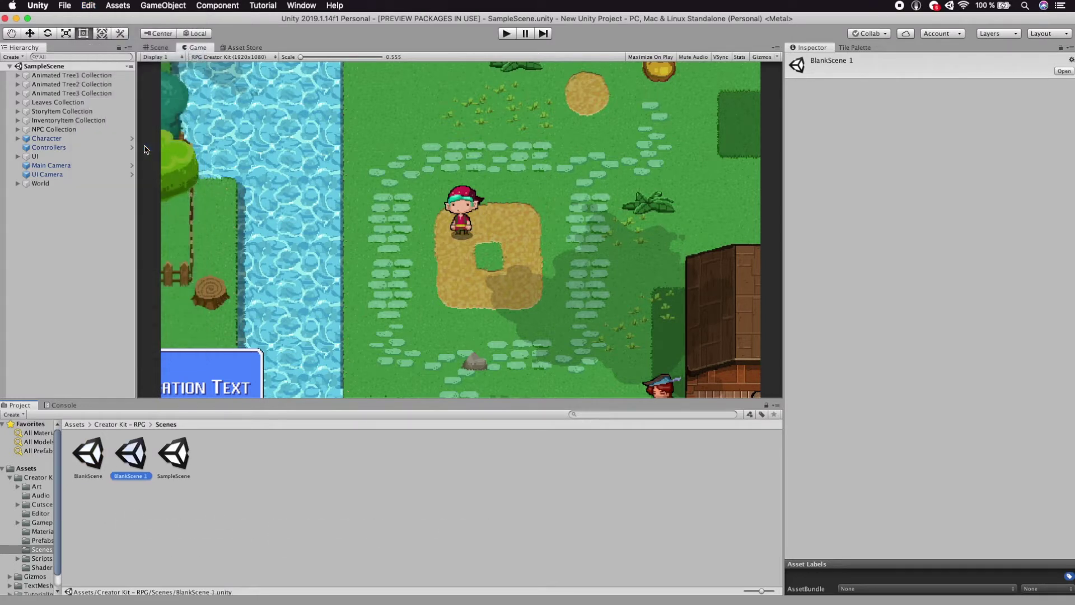
pyautogui.rightClick(139, 459)
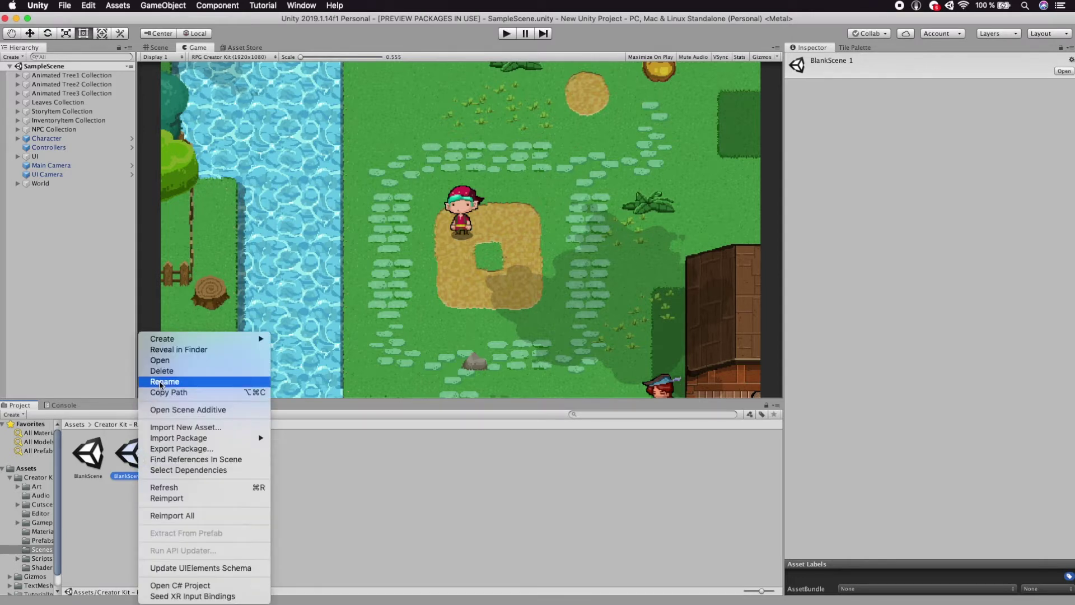
pyautogui.click(164, 381)
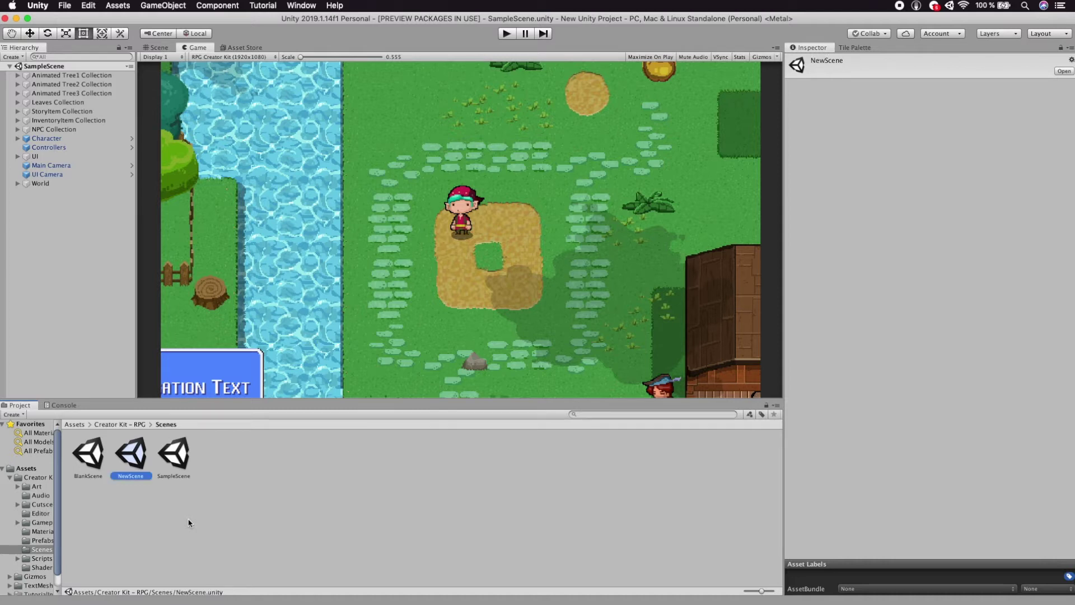
# - Open NewScene and display the Tile Palette with more width for its tiles
pyautogui.doubleClick(131, 455)
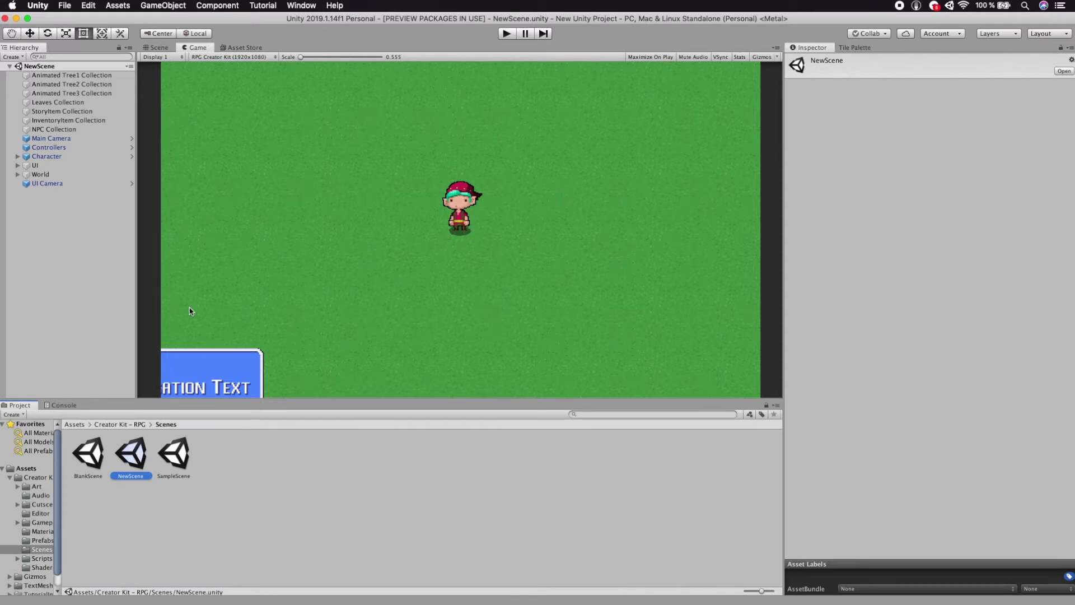
pyautogui.click(303, 7)
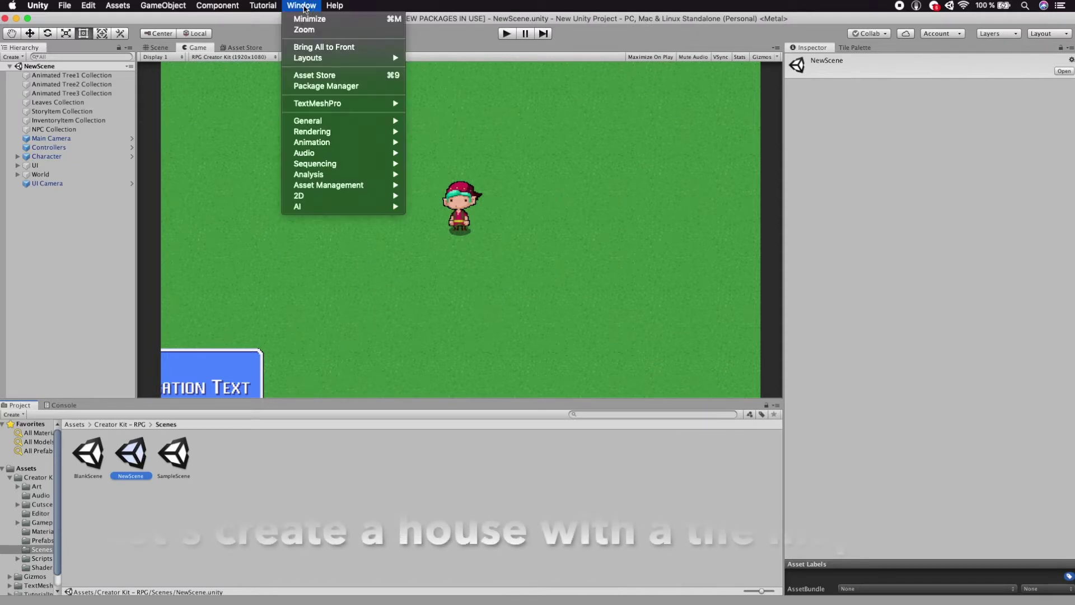
pyautogui.moveTo(329, 200)
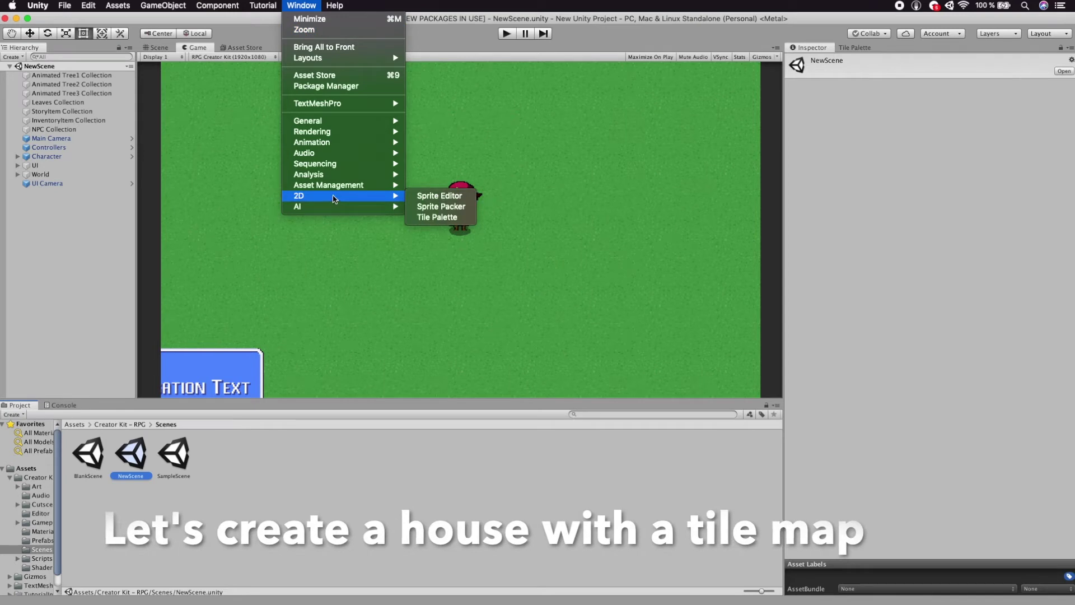
pyautogui.click(434, 217)
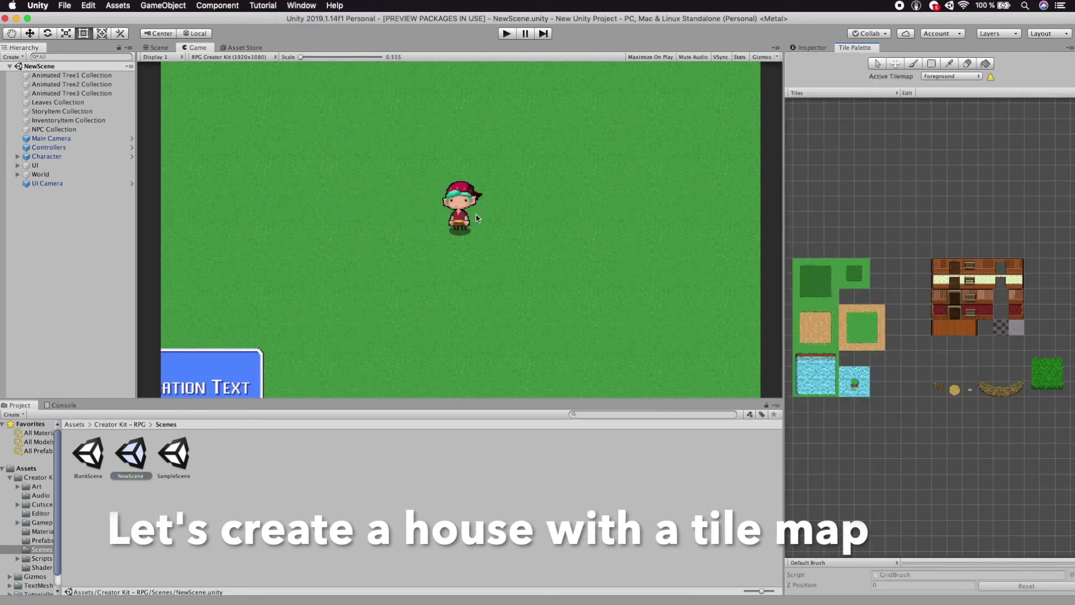
pyautogui.moveTo(781, 193); pyautogui.dragTo(709, 198)
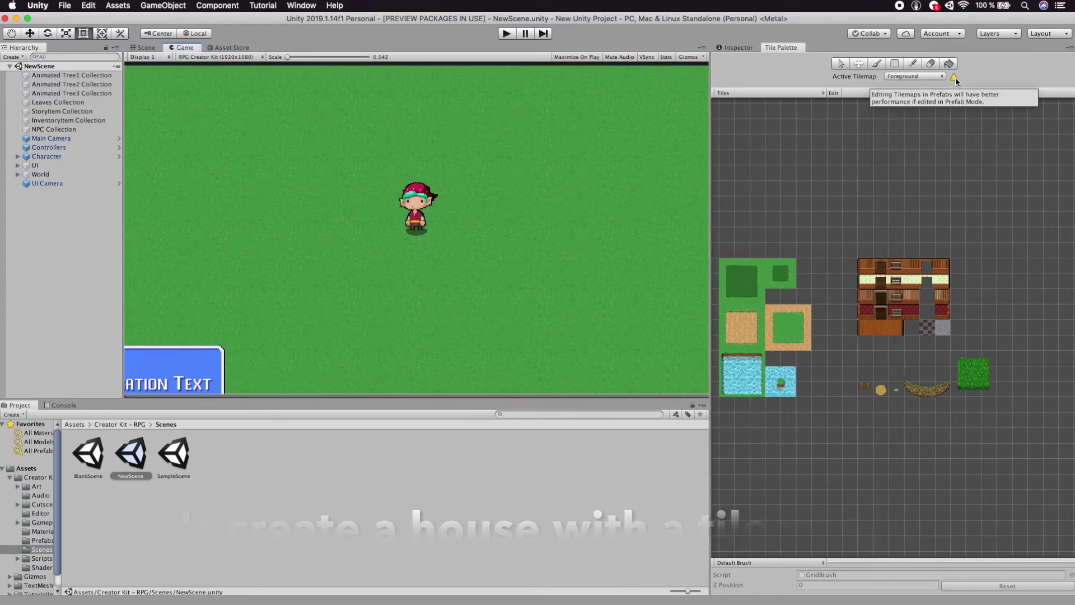
# - Paint a wooden plank floor six tiles wide and three tiles high on the Background tilemap, beside the character in the scene
pyautogui.click(935, 76)
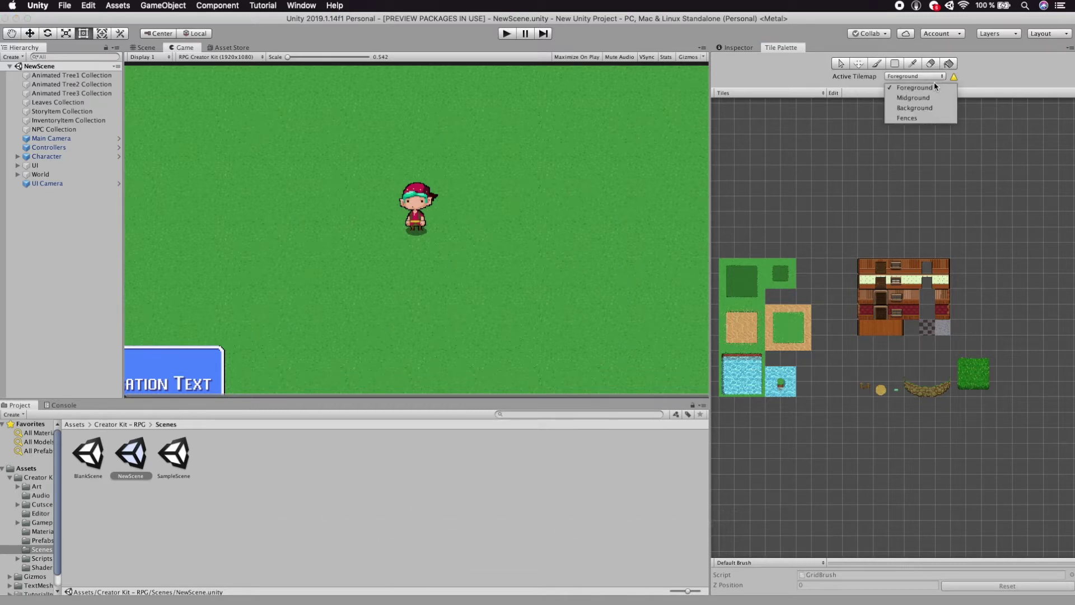
pyautogui.click(927, 108)
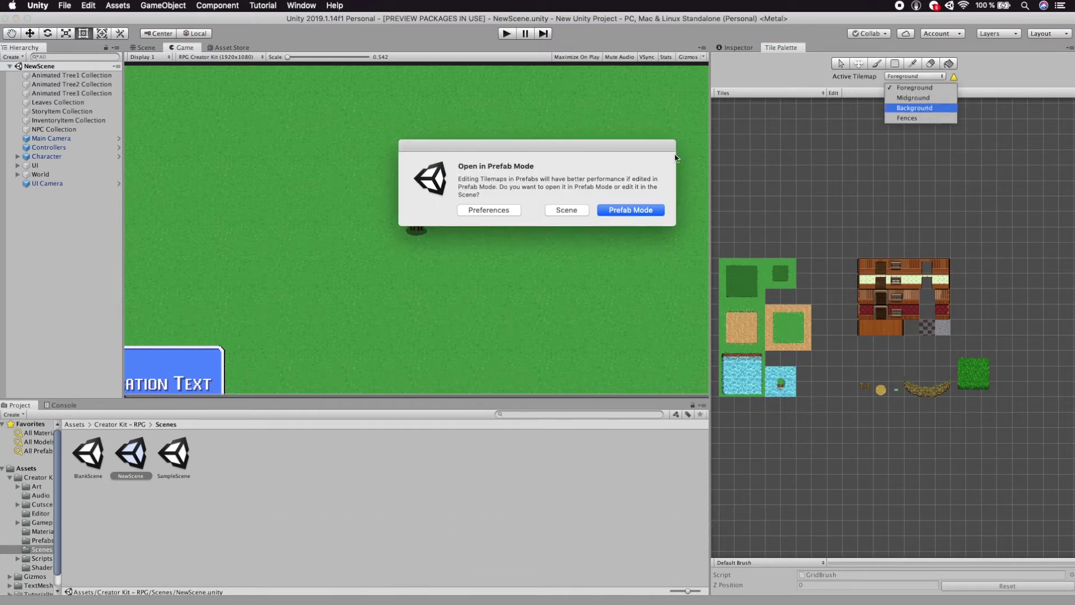
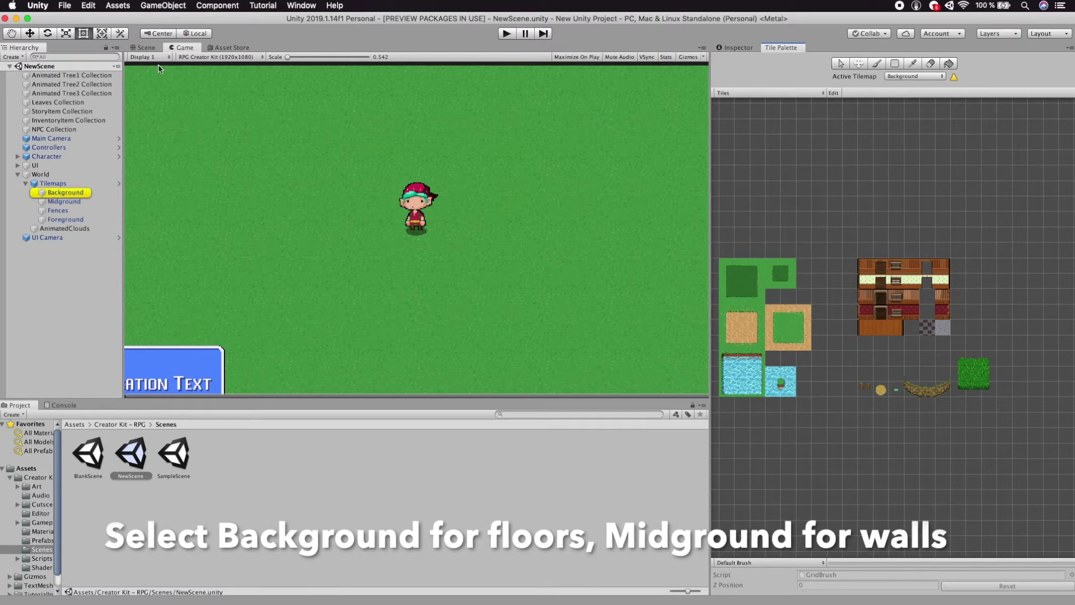
pyautogui.click(144, 48)
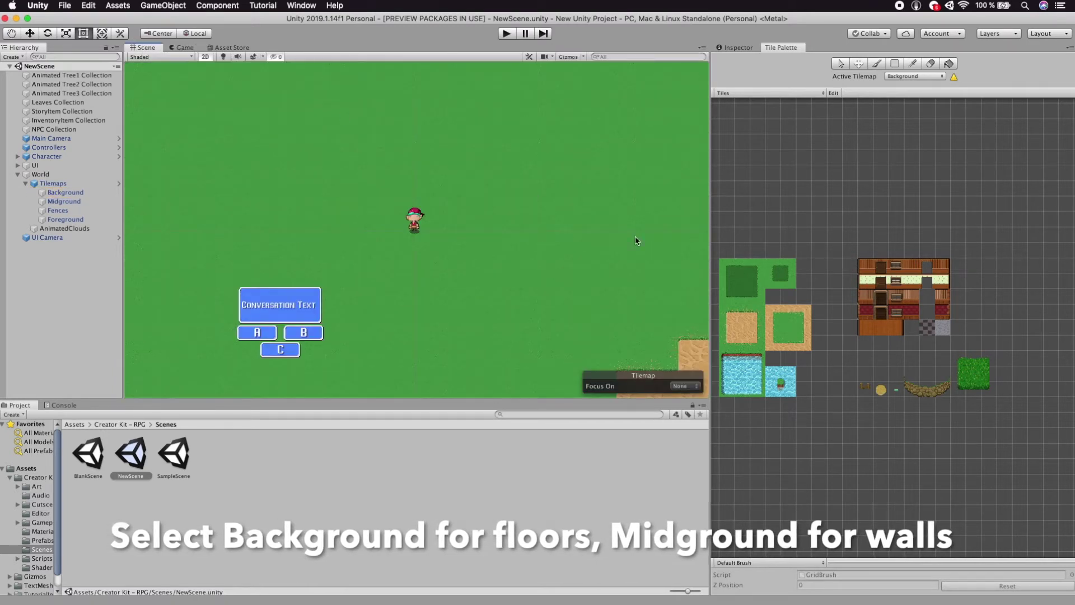
pyautogui.click(879, 328)
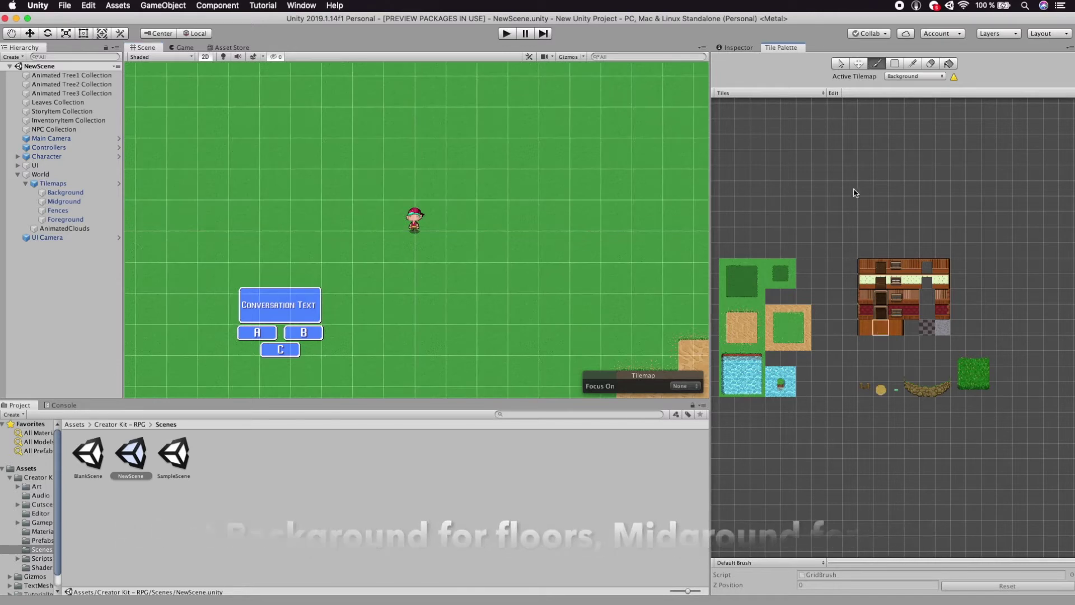
pyautogui.click(876, 63)
pyautogui.click(877, 64)
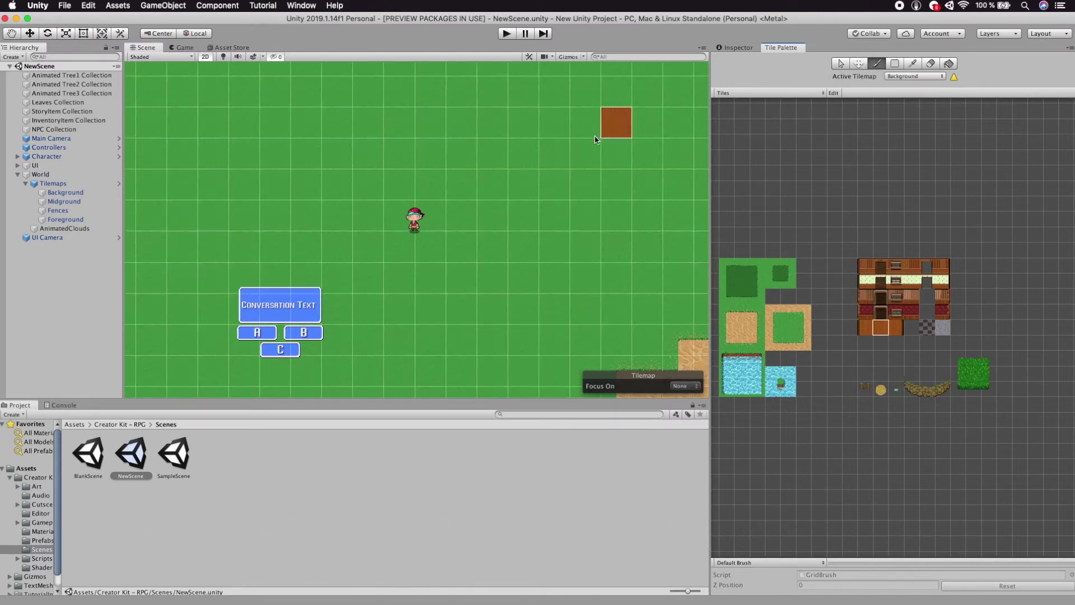
pyautogui.moveTo(285, 169)
pyautogui.mouseDown()
pyautogui.moveTo(367, 188)
pyautogui.moveTo(371, 173)
pyautogui.moveTo(354, 159)
pyautogui.moveTo(315, 185)
pyautogui.moveTo(284, 184)
pyautogui.moveTo(285, 206)
pyautogui.moveTo(357, 221)
pyautogui.mouseUp()
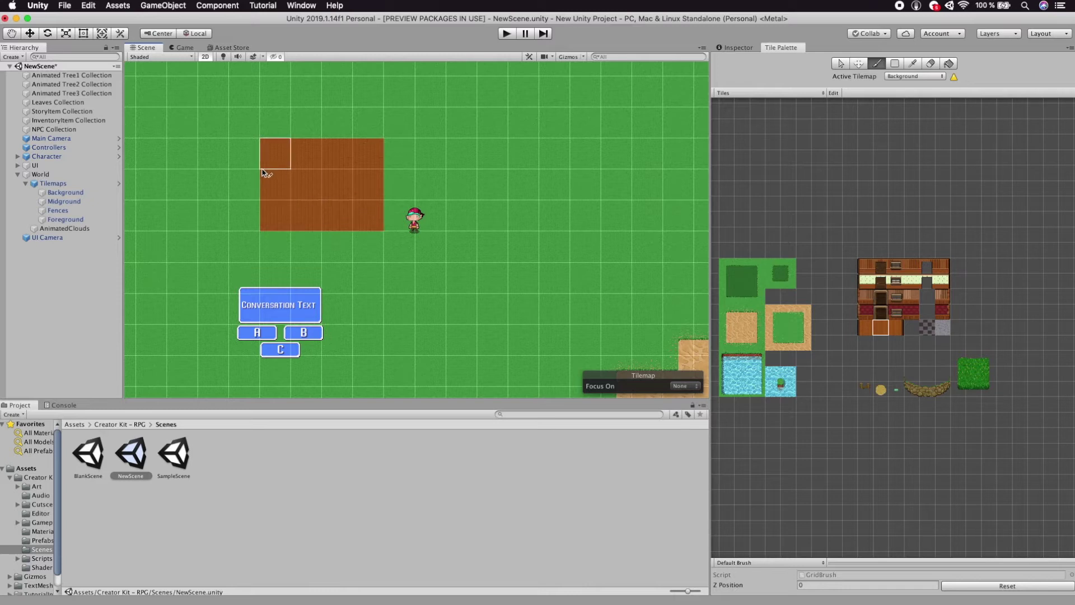
pyautogui.moveTo(242, 152)
pyautogui.mouseDown()
pyautogui.moveTo(216, 151)
pyautogui.moveTo(216, 183)
pyautogui.moveTo(237, 216)
pyautogui.moveTo(240, 187)
pyautogui.moveTo(264, 196)
pyautogui.mouseUp()
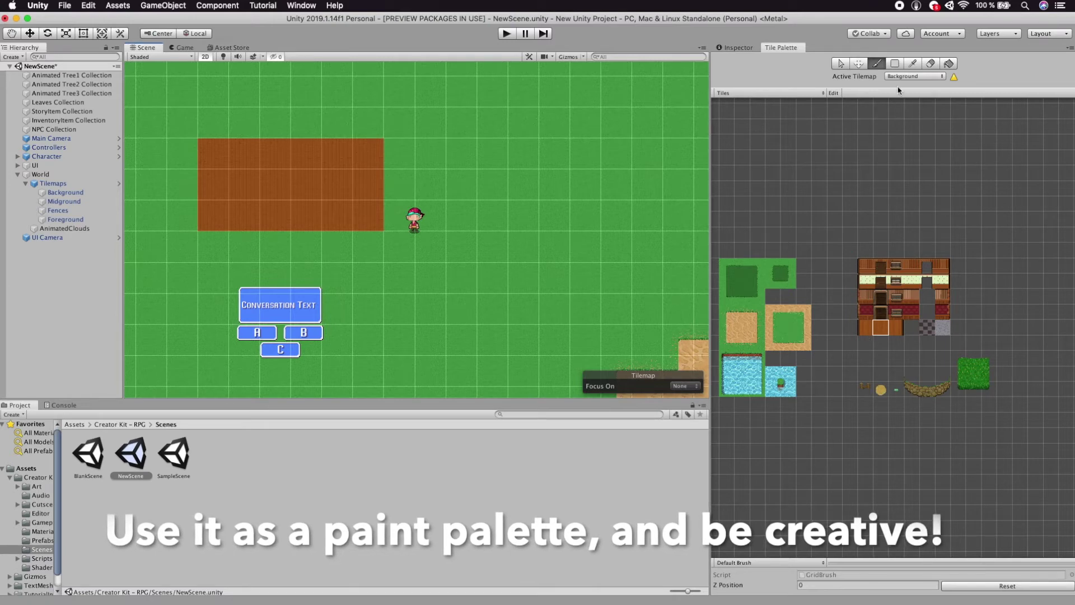
# - Make Midground the active tilemap, edited in the scene, and line the floor's left and right sides with dark-edged plank tiles
pyautogui.click(914, 76)
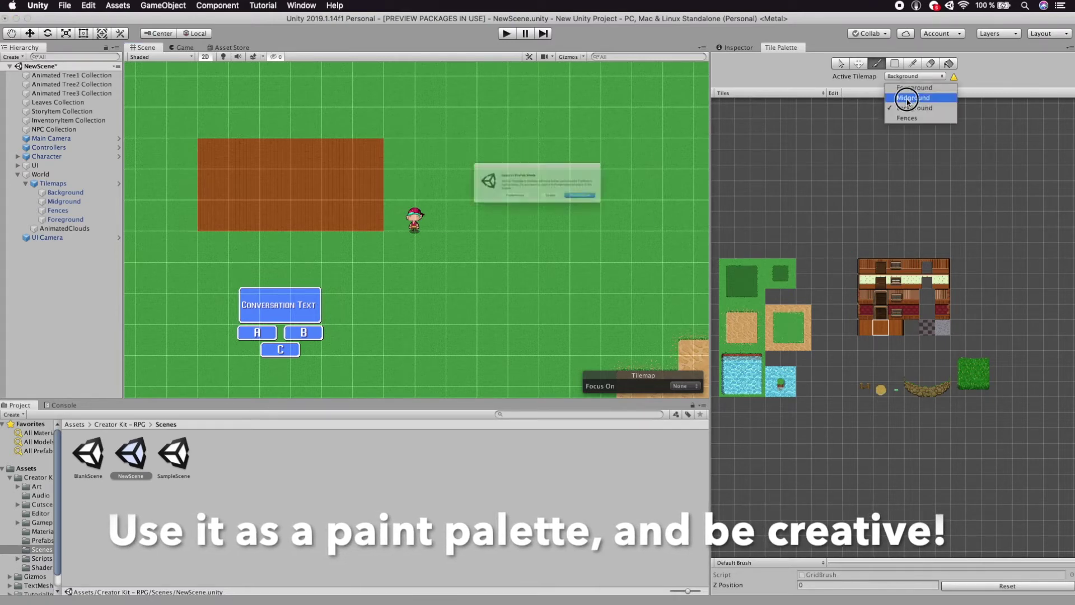
pyautogui.click(565, 212)
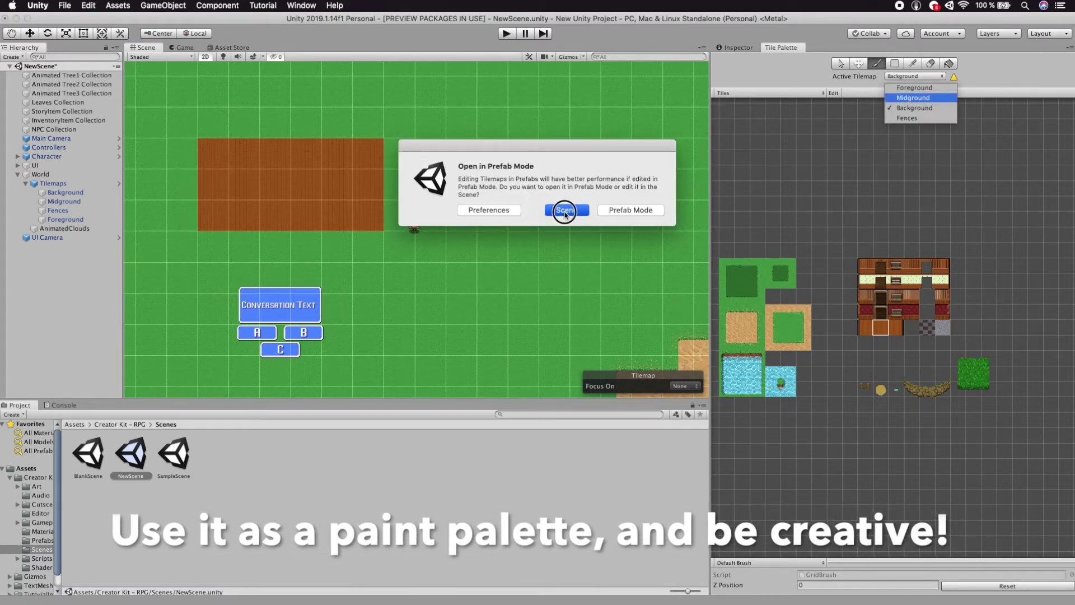
pyautogui.click(81, 203)
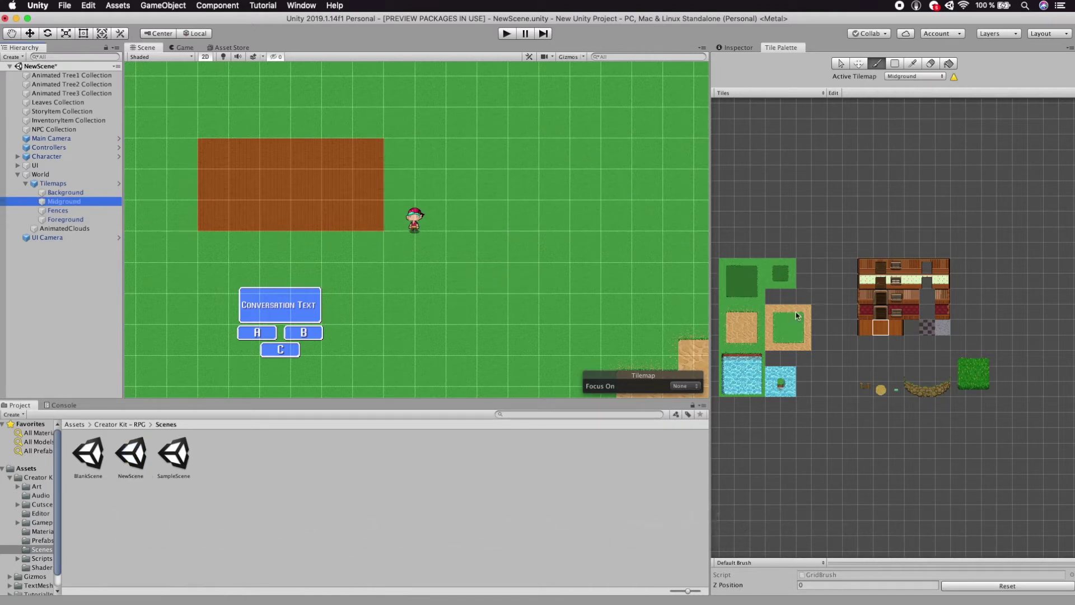
pyautogui.click(864, 327)
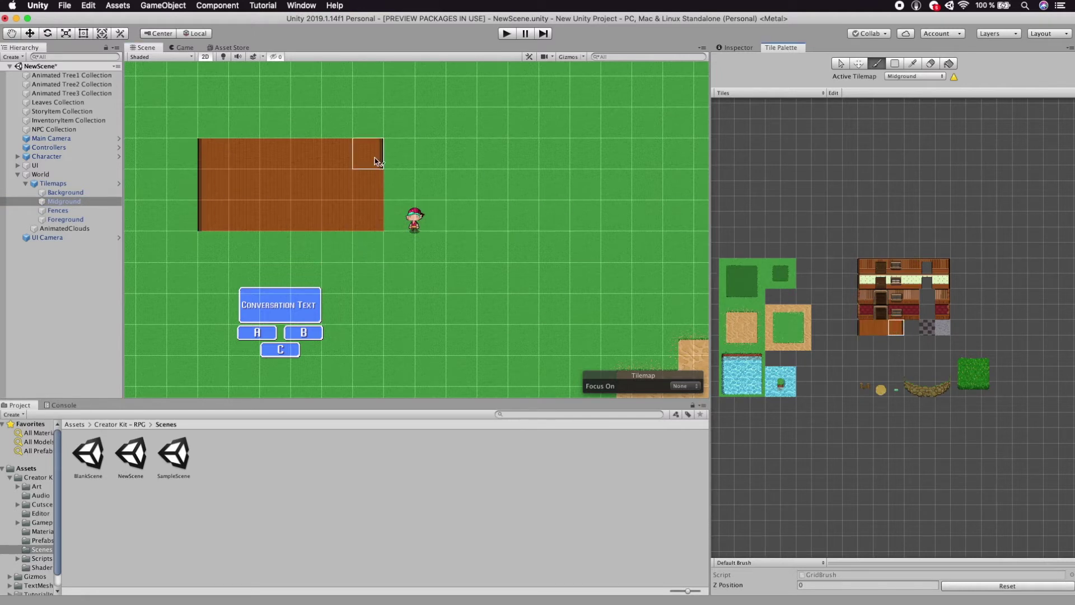
# - Paint a wooden back wall with a door and a window along the floor's upper edge on the Midground tilemap
pyautogui.moveTo(864, 270); pyautogui.dragTo(912, 267)
pyautogui.click(300, 136)
pyautogui.click(912, 265)
pyautogui.click(337, 123)
# - Paint a red front wall with a door and a window across the floor's lowest row, filling it to the right corner
pyautogui.moveTo(866, 312); pyautogui.dragTo(913, 312)
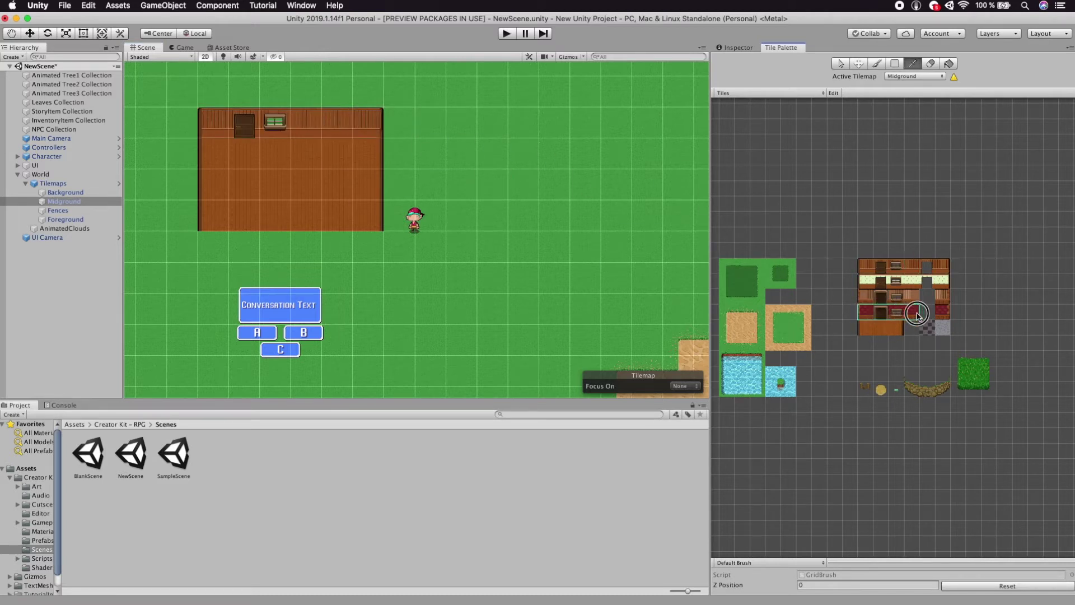
pyautogui.click(301, 222)
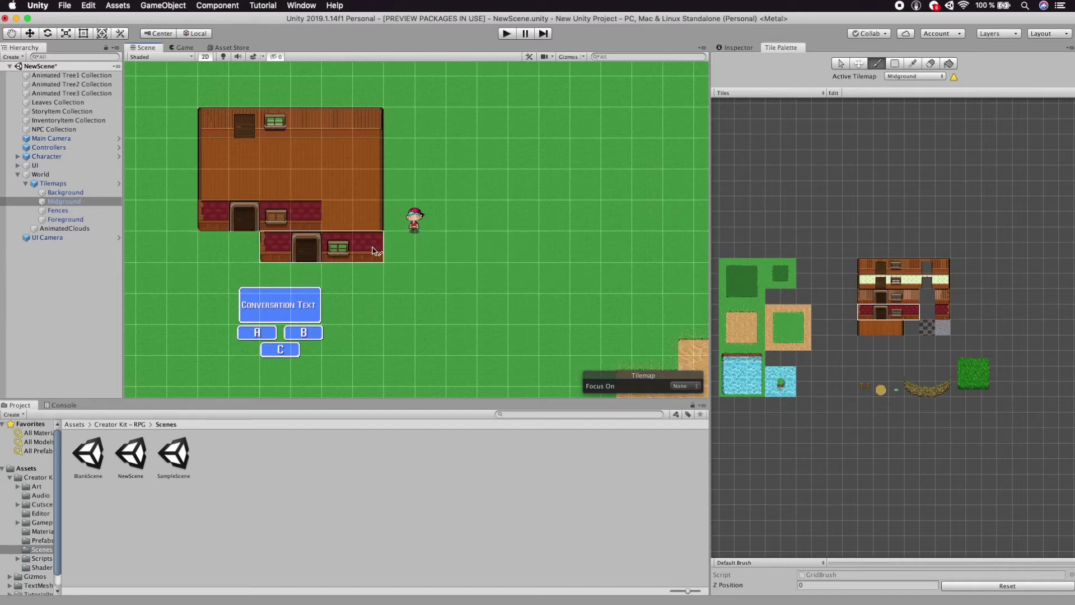
pyautogui.click(942, 312)
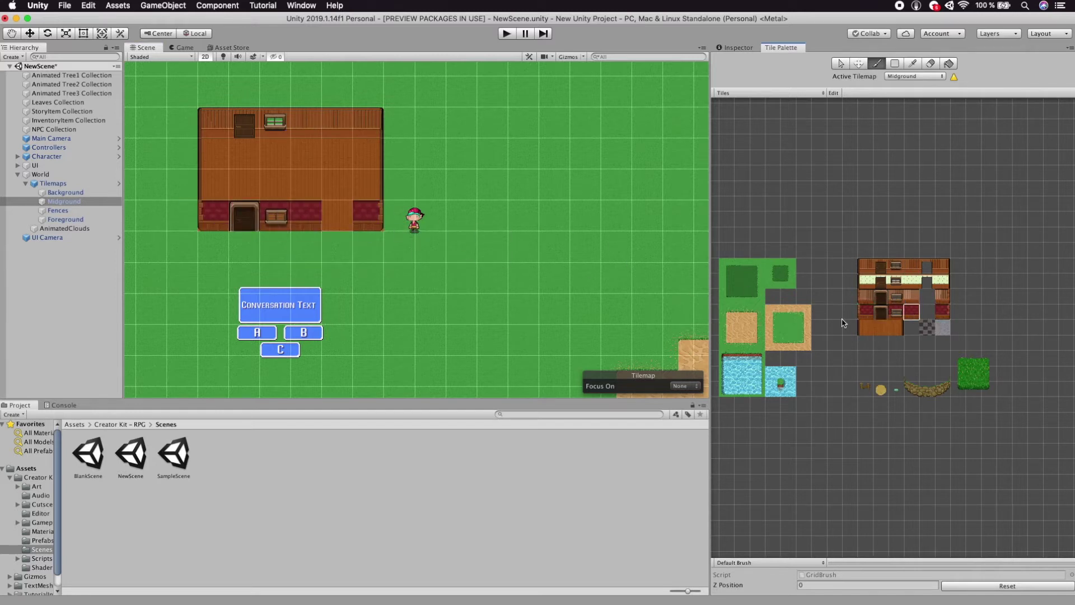
pyautogui.click(347, 224)
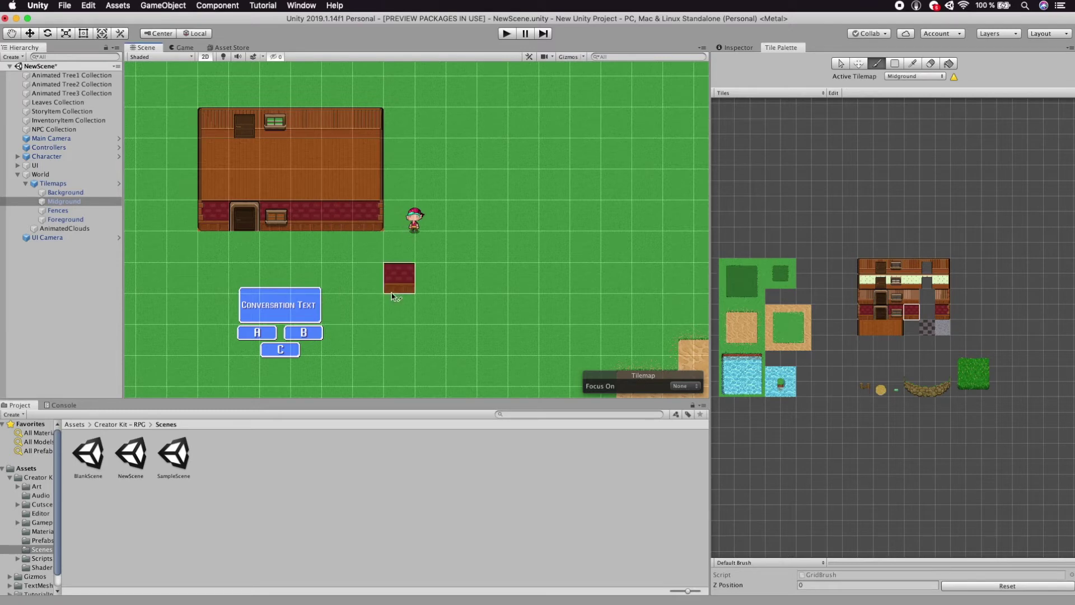
# - Play-test NewScene by walking the character around the house and against its walls, and end play mode
pyautogui.click(507, 34)
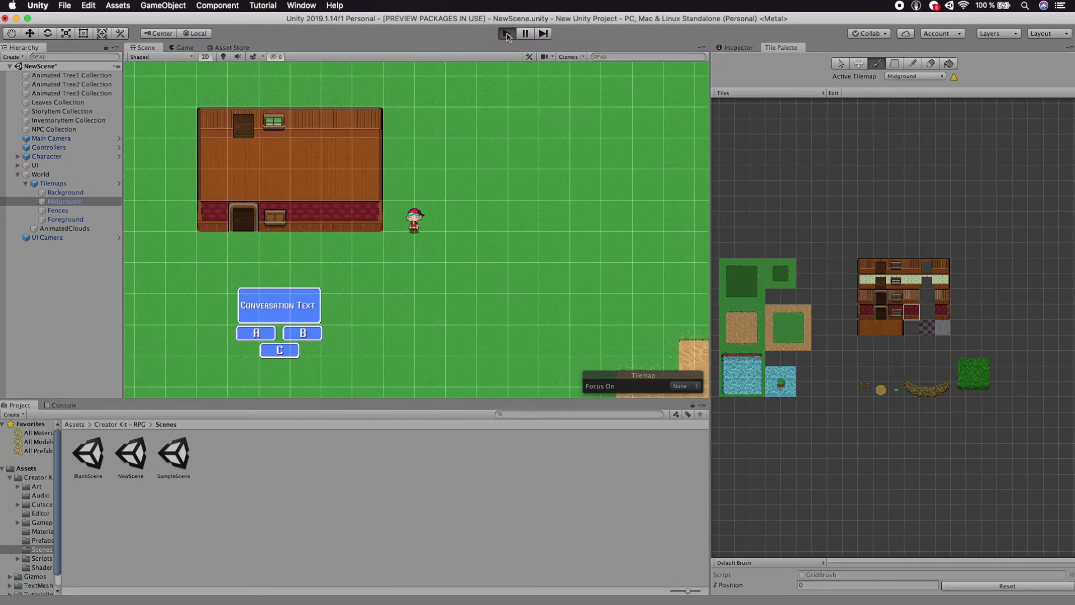
pyautogui.press('Right')
pyautogui.press('Up')
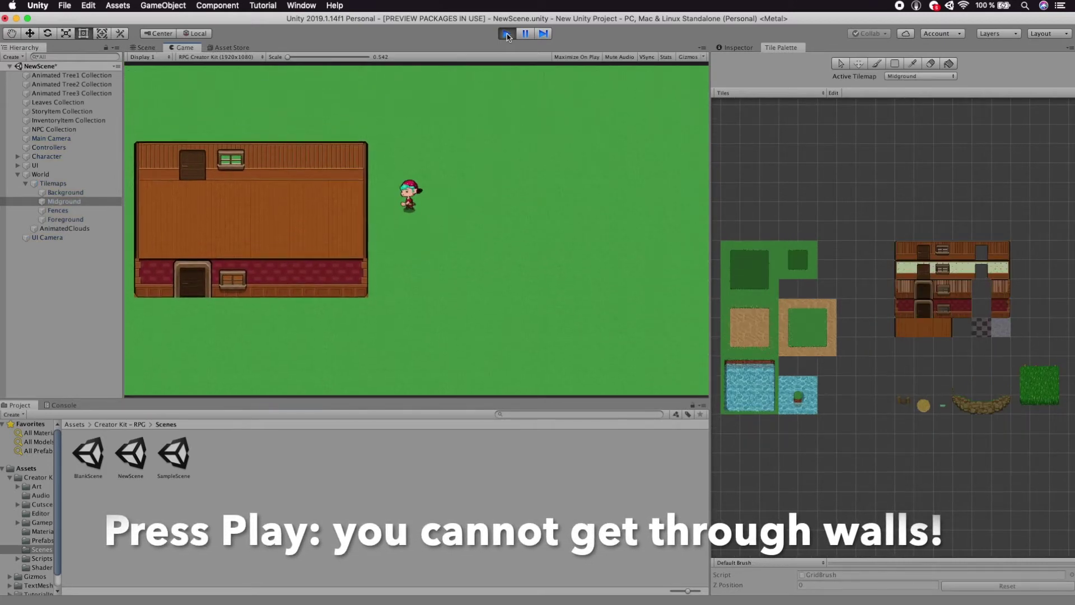
pyautogui.press('Left')
pyautogui.press('Down')
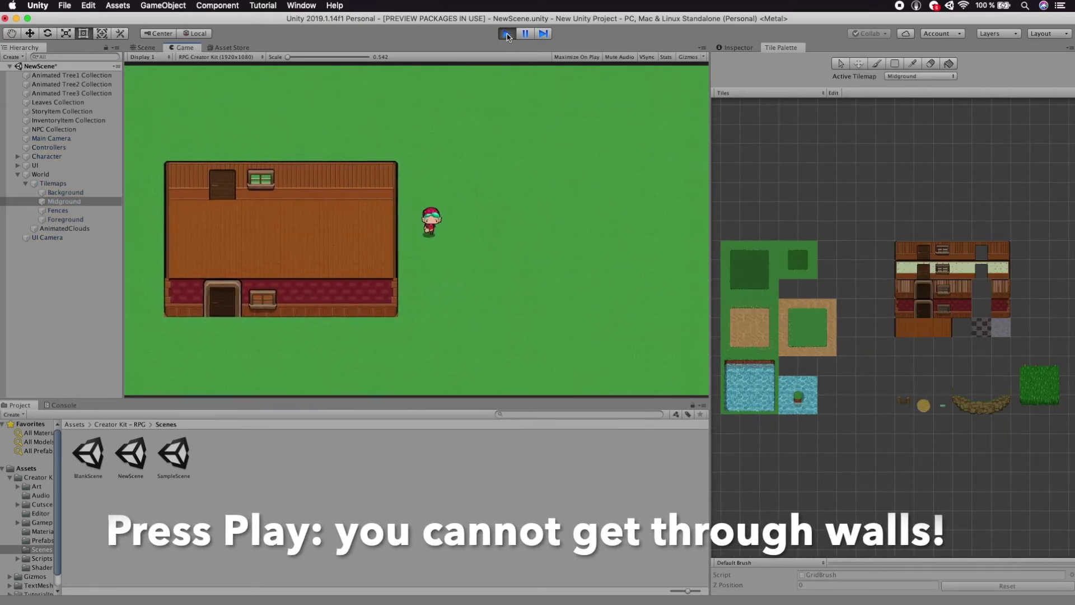
pyautogui.press('Down')
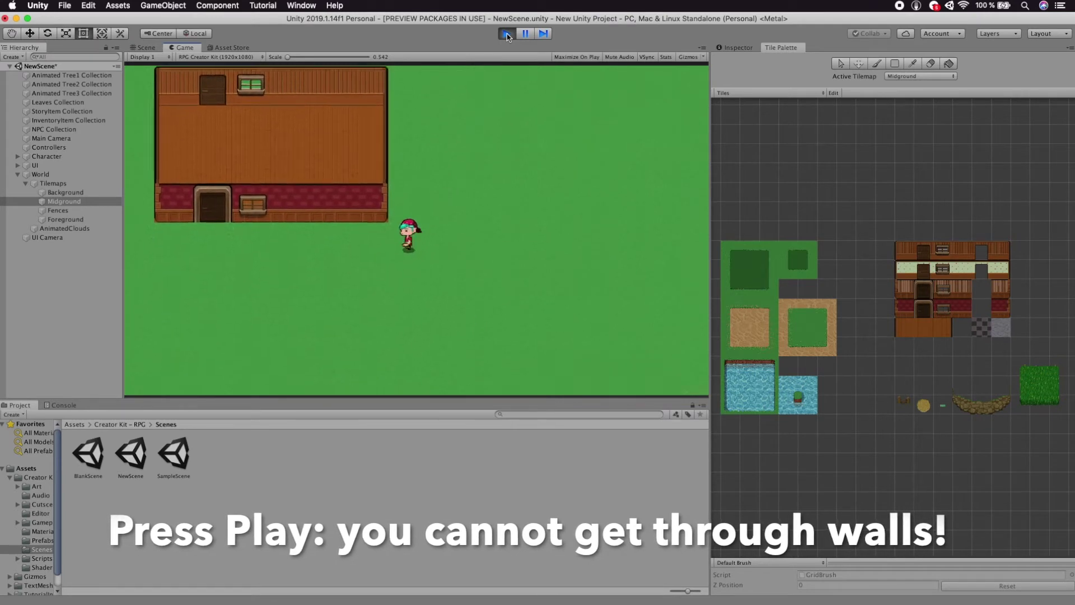
pyautogui.press('Left')
pyautogui.press('Up')
pyautogui.press('Left')
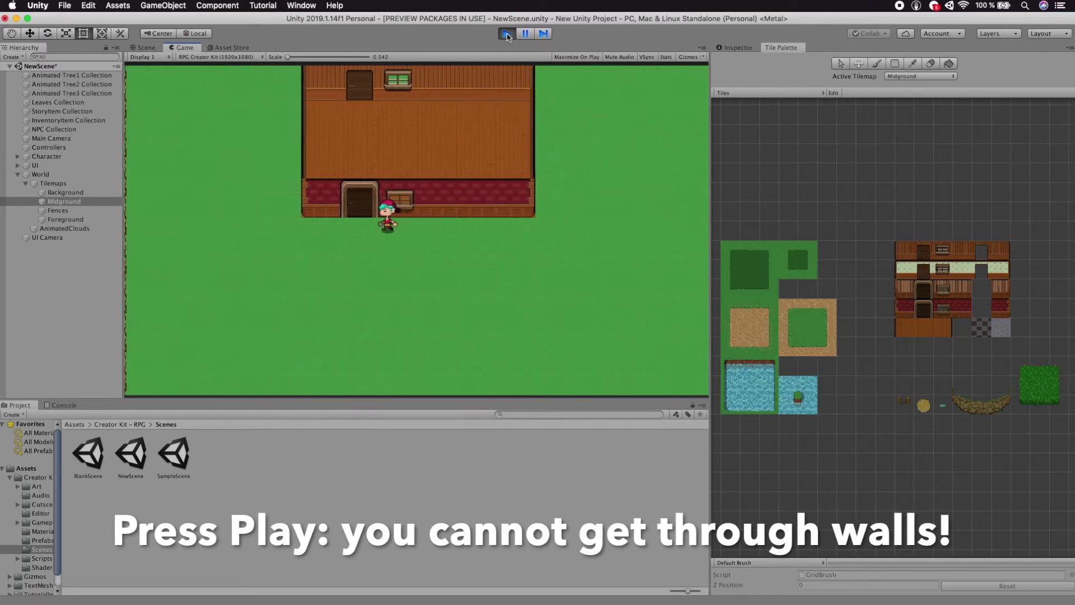
pyautogui.press('Left')
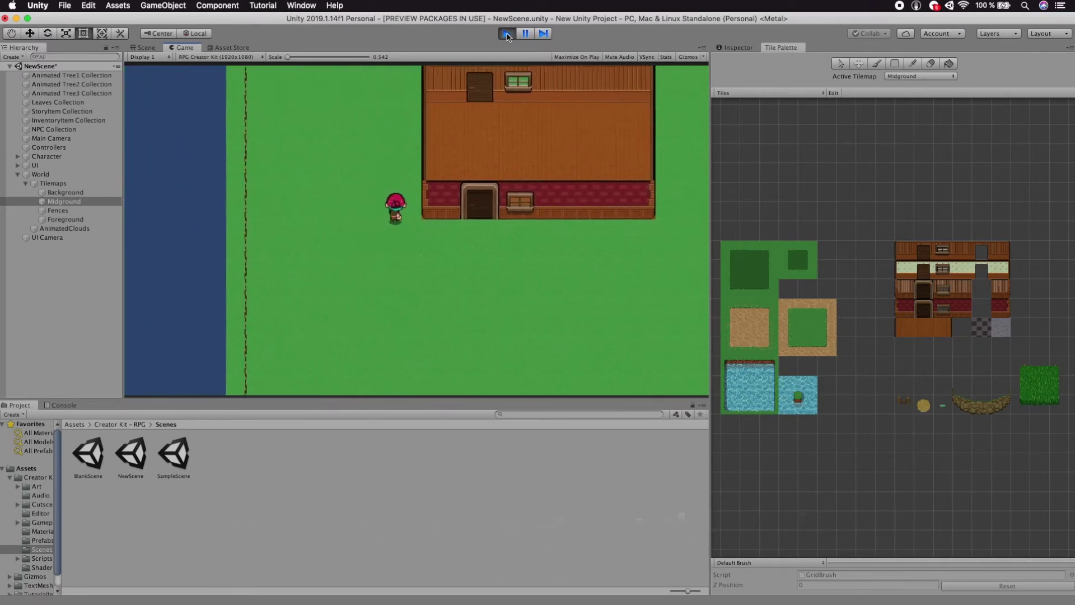
pyautogui.press('Up')
pyautogui.press('Right')
pyautogui.press('Left')
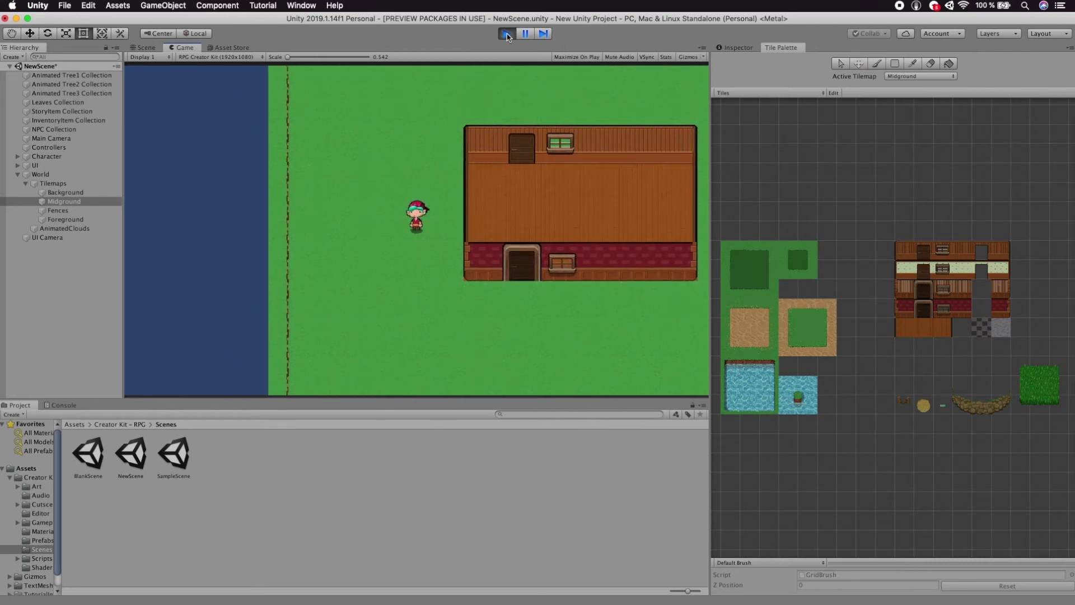
pyautogui.click(507, 34)
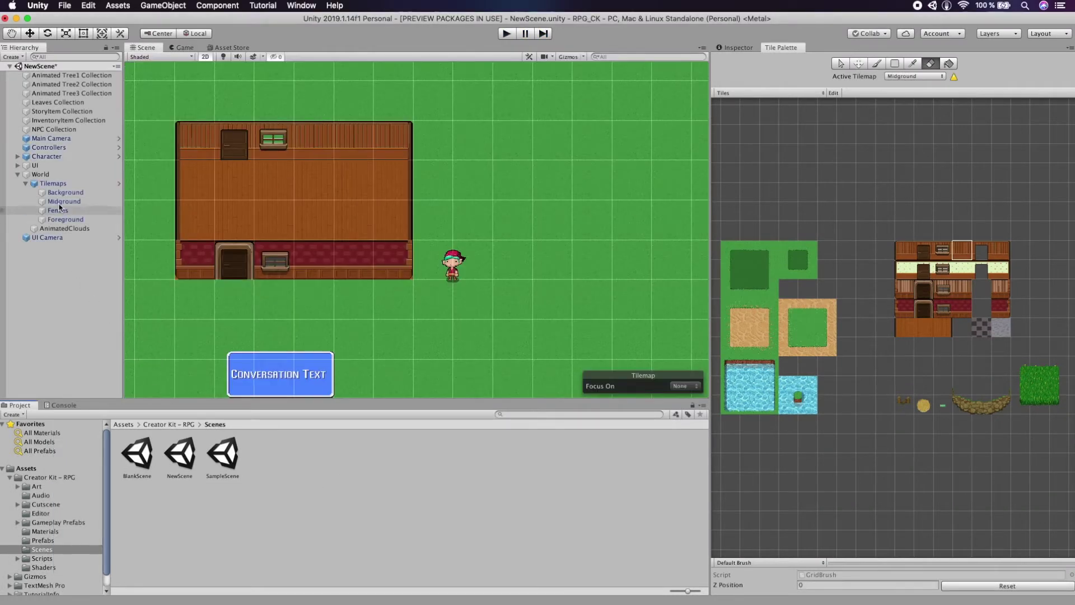
# - Create an empty child object under World and rename it Objects
pyautogui.click(58, 176)
pyautogui.rightClick(58, 176)
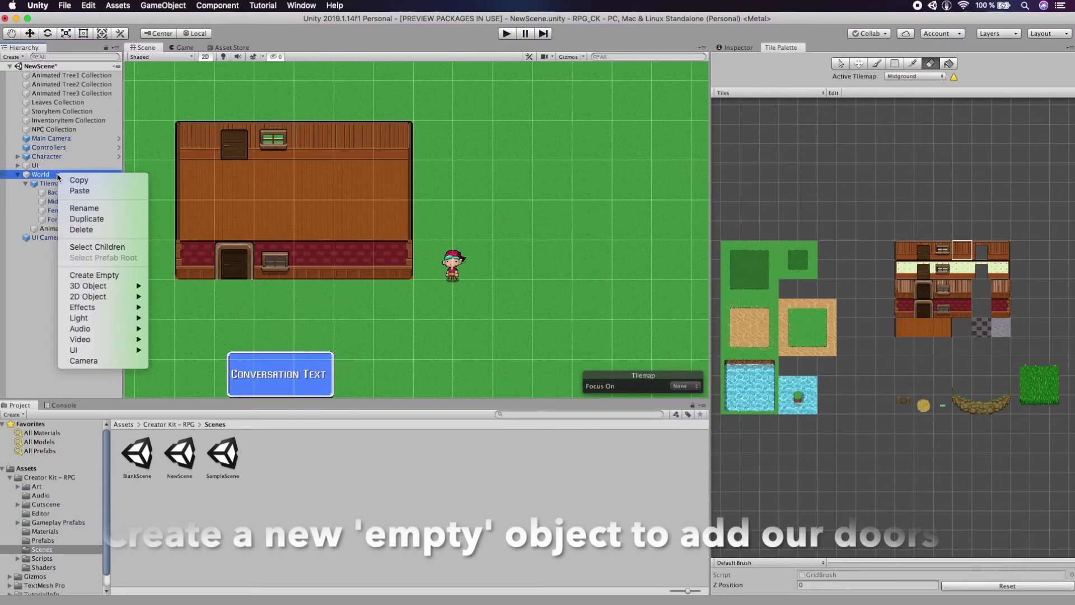
pyautogui.click(99, 275)
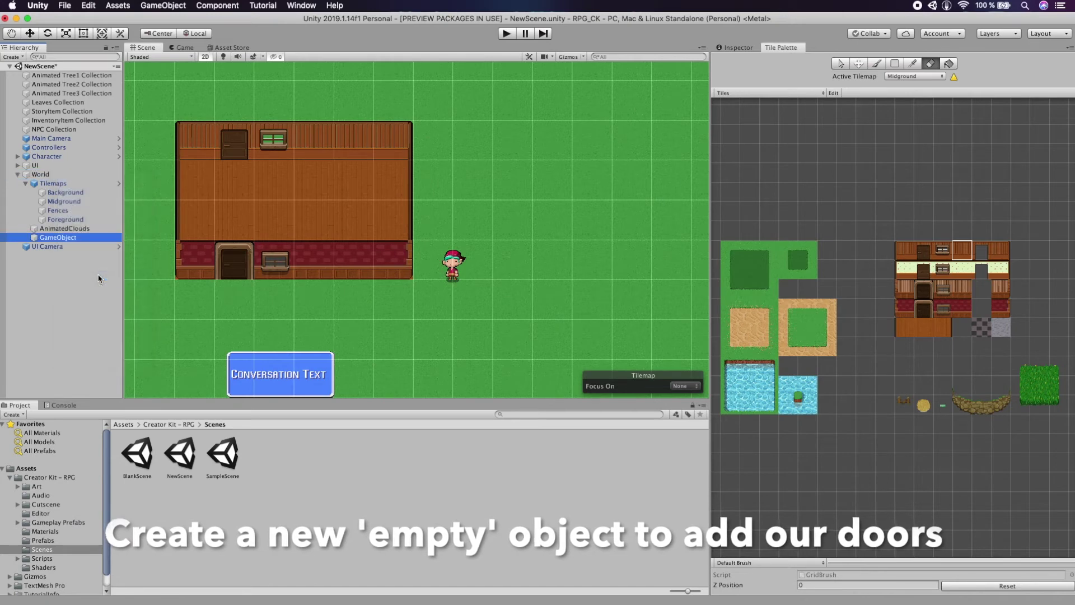
pyautogui.rightClick(88, 238)
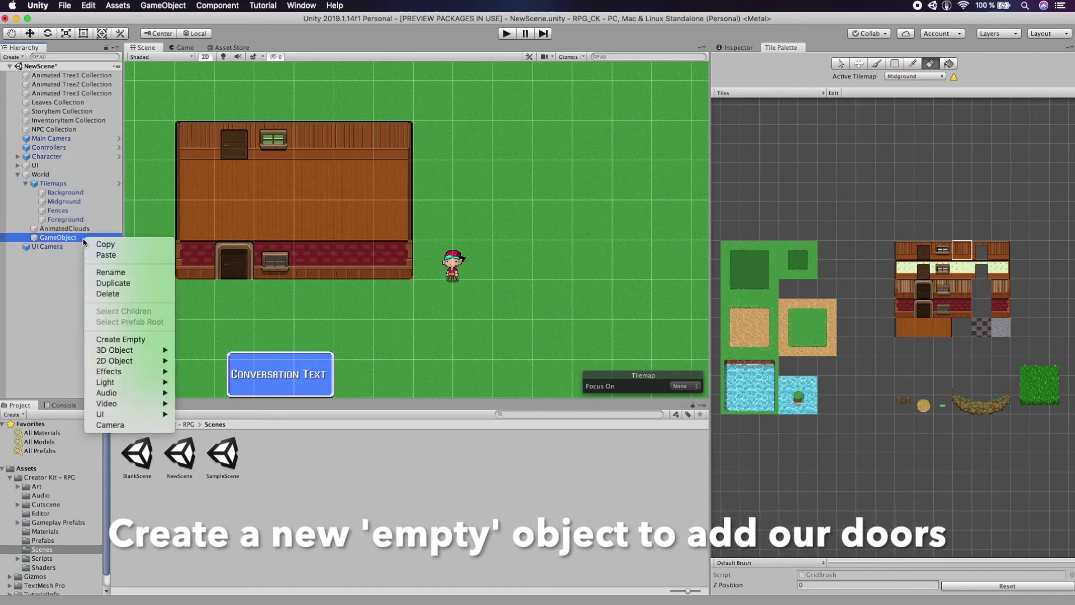
pyautogui.click(109, 271)
pyautogui.write('Objects')
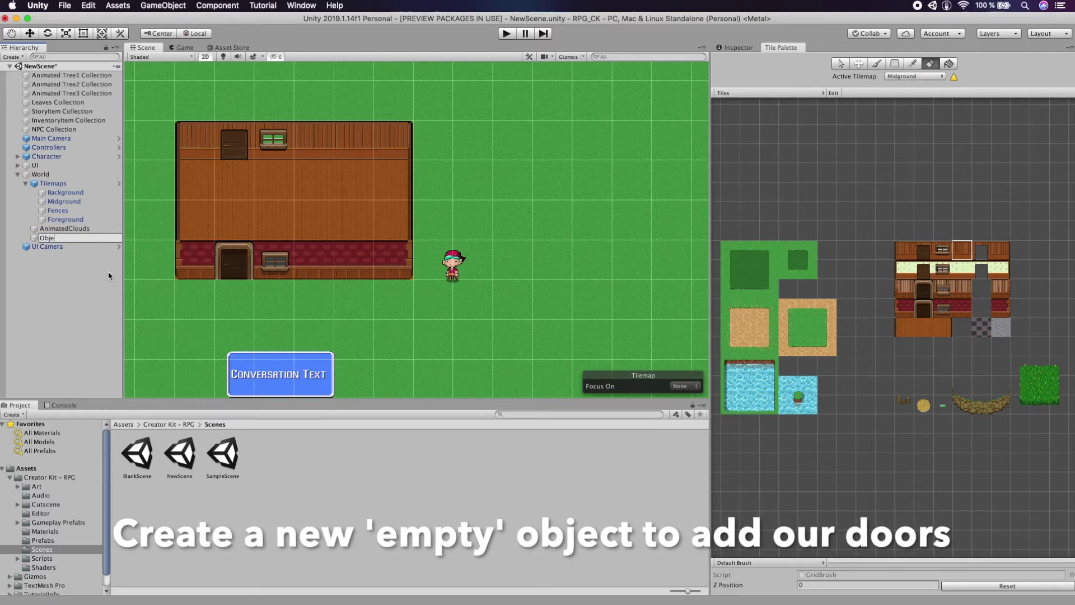
pyautogui.press('Return')
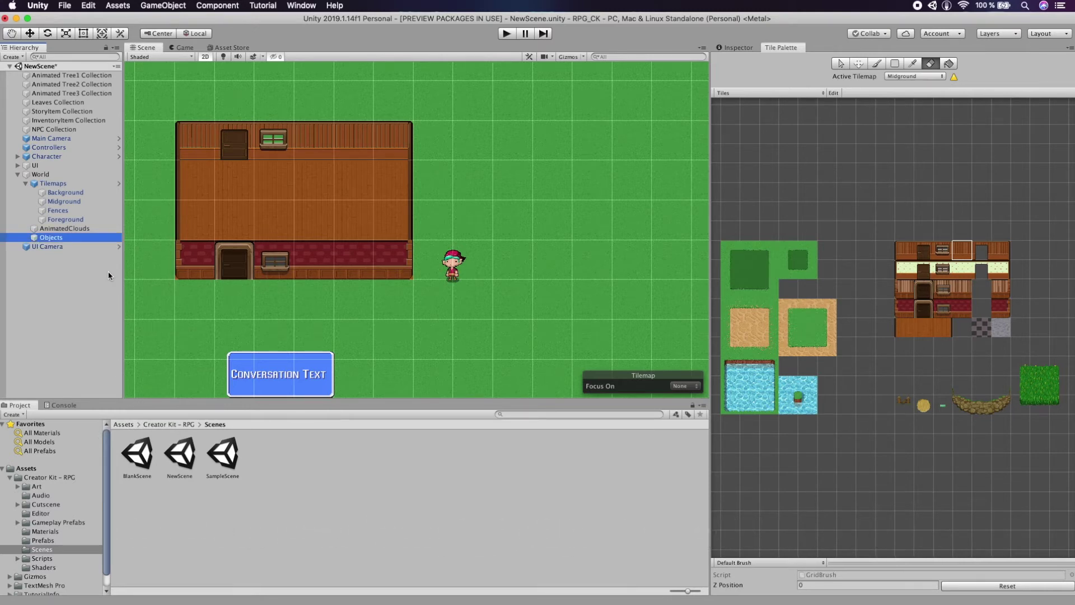
# - Add the HouseOpenDoor prefab from the Prefabs folder to the scene as a child of Objects
pyautogui.click(43, 541)
pyautogui.click(351, 455)
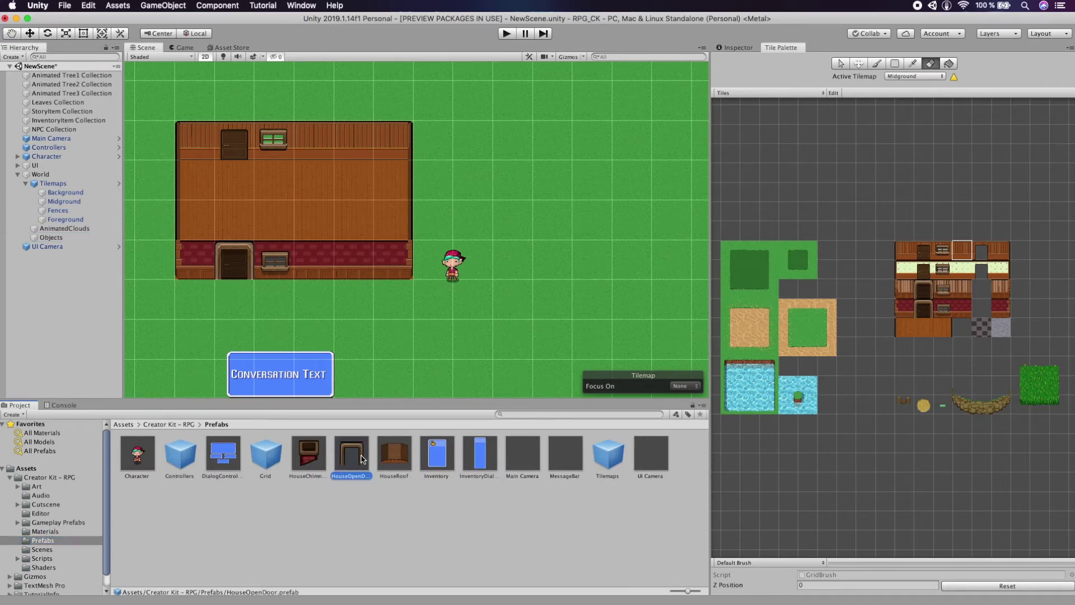
pyautogui.moveTo(102, 271); pyautogui.dragTo(62, 240)
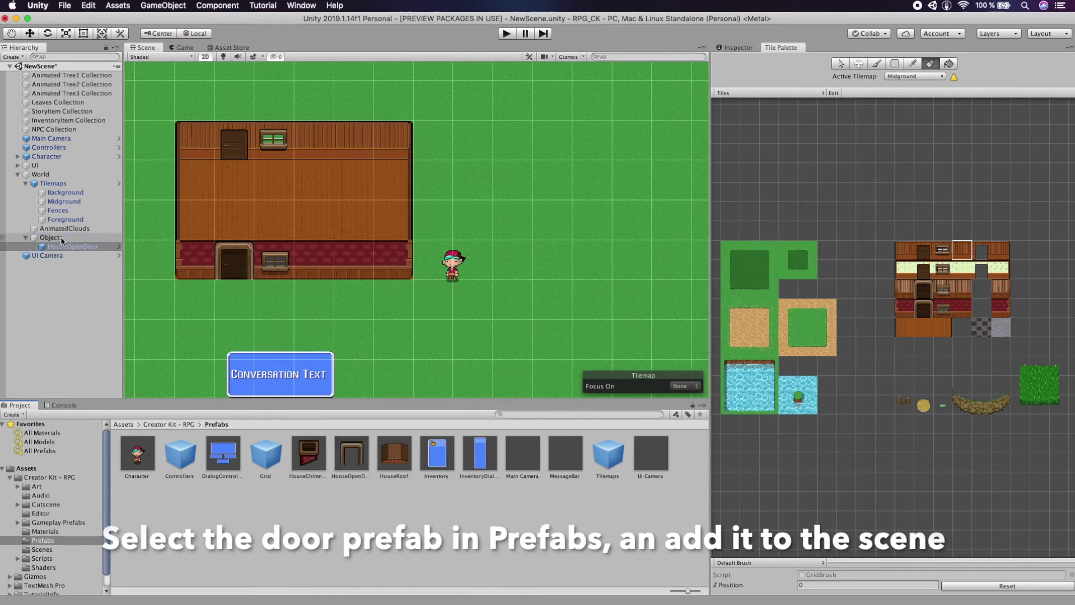
# - Move the HouseOpenDoor object with the Move tool to just below the house's front wall, near the closed door
pyautogui.click(223, 266)
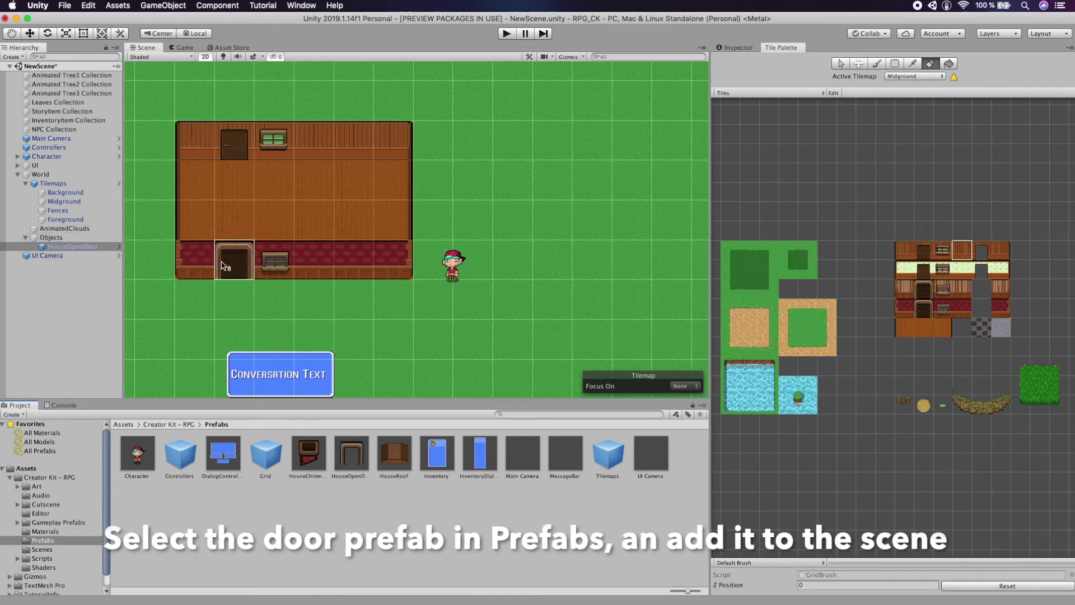
pyautogui.scroll(-5, 222, 270)
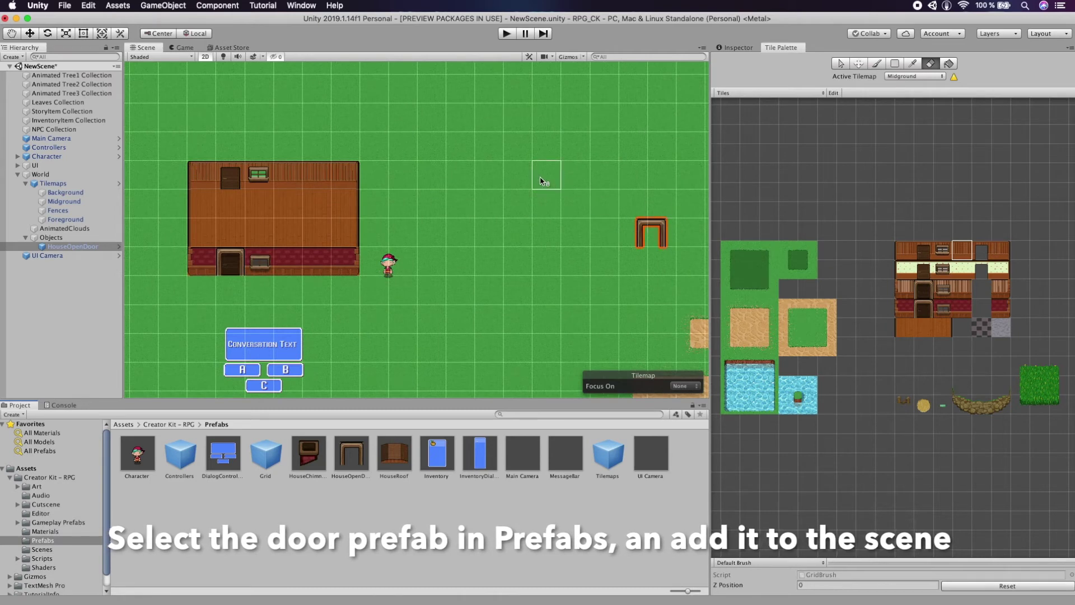
pyautogui.click(30, 34)
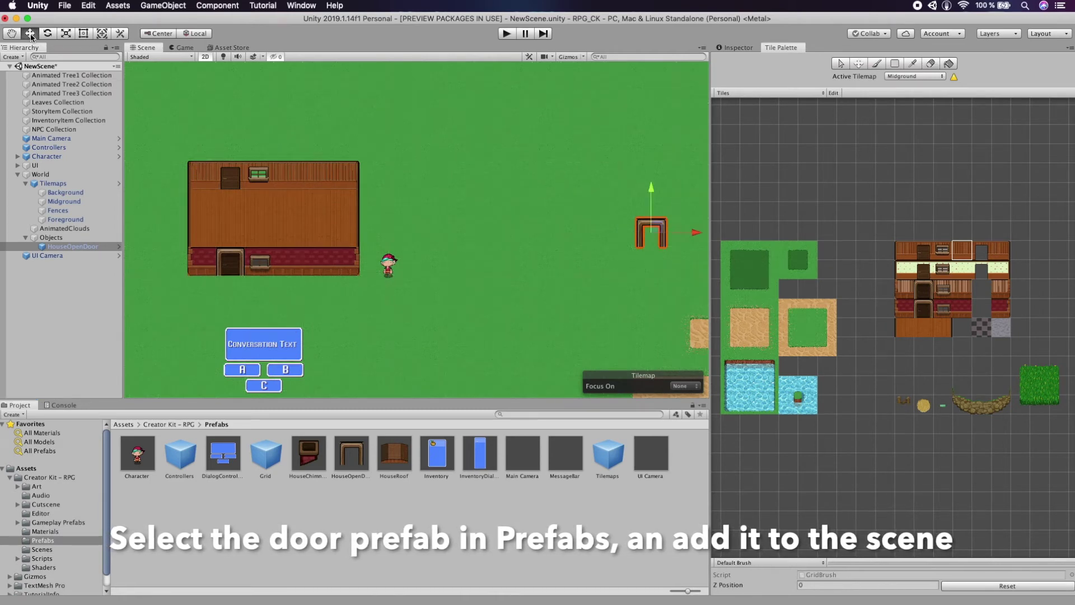
pyautogui.moveTo(661, 226); pyautogui.dragTo(288, 290)
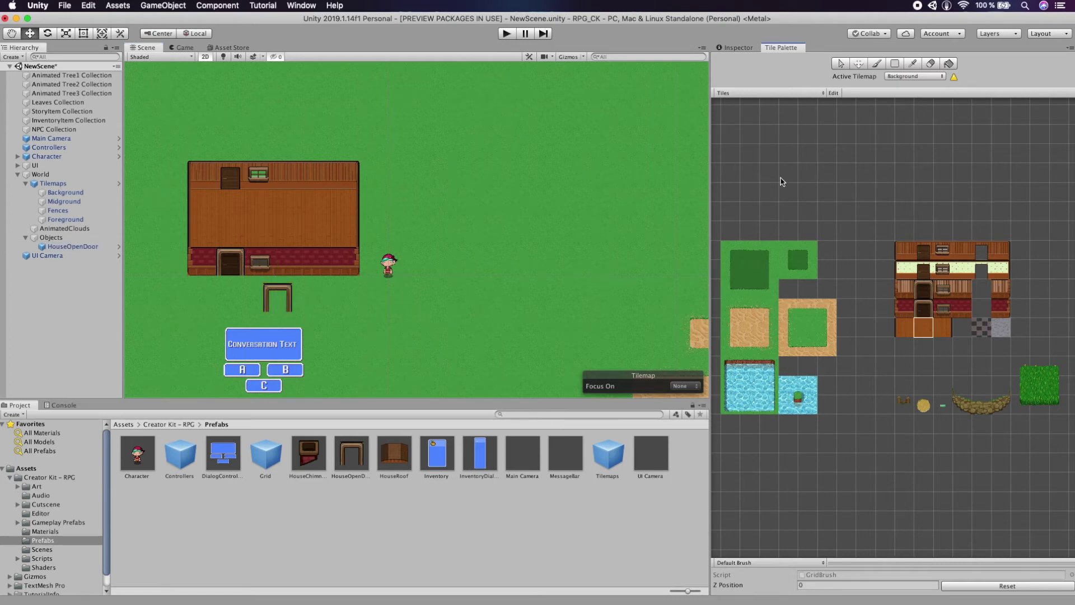
# - Erase the closed door tiles in the house's back and front walls from the Midground tilemap, editing it in the scene
pyautogui.click(941, 76)
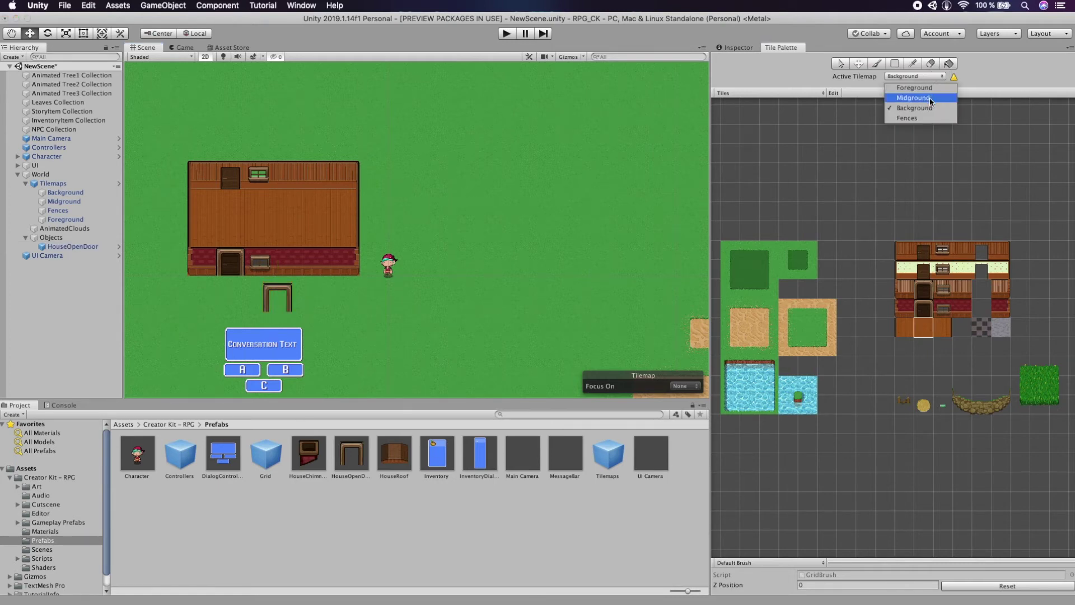
pyautogui.click(575, 214)
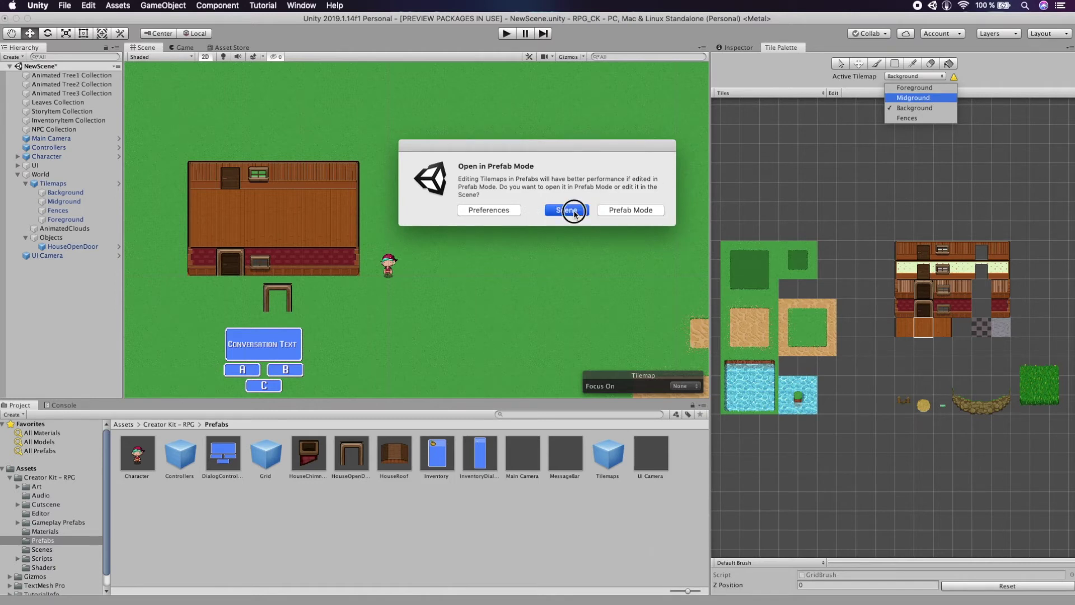
pyautogui.click(931, 63)
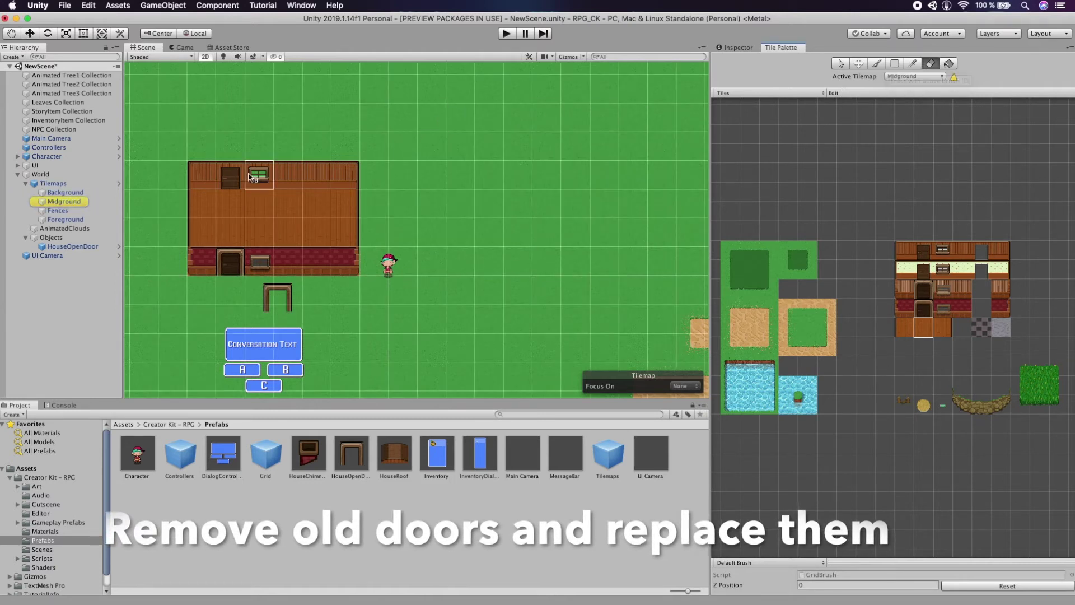
pyautogui.click(235, 178)
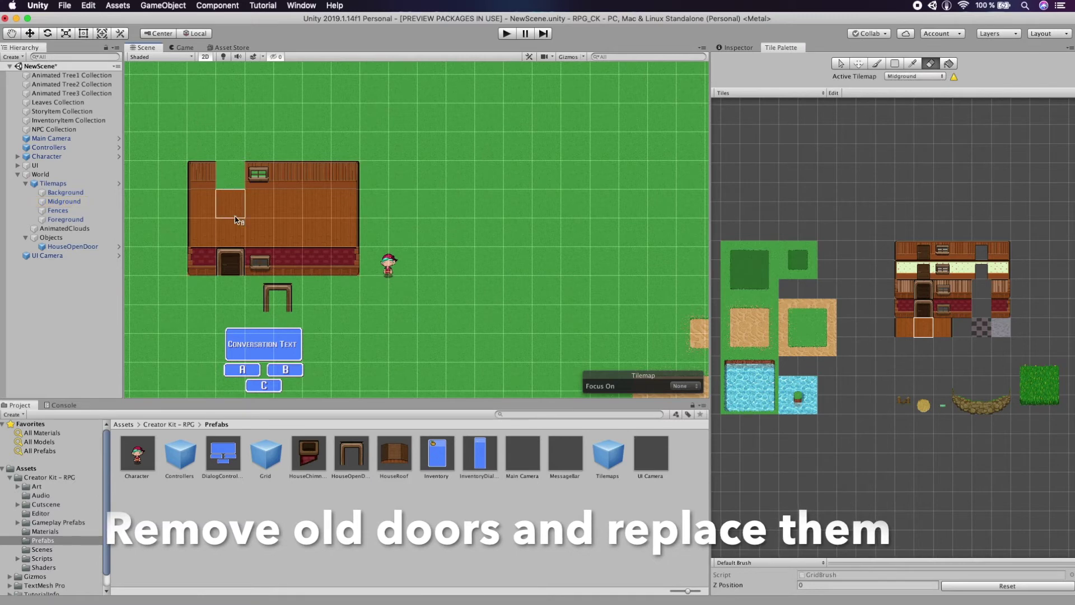
pyautogui.click(230, 266)
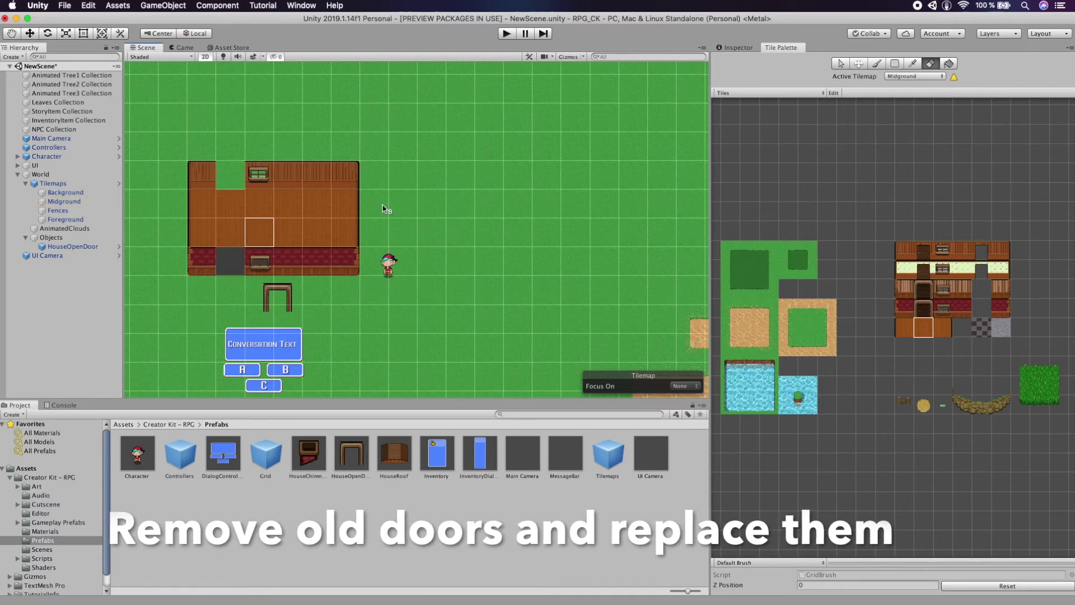
# - Paint a wooden floor tile into the front wall's doorway gap on the Background tilemap, editing it in the scene
pyautogui.click(924, 75)
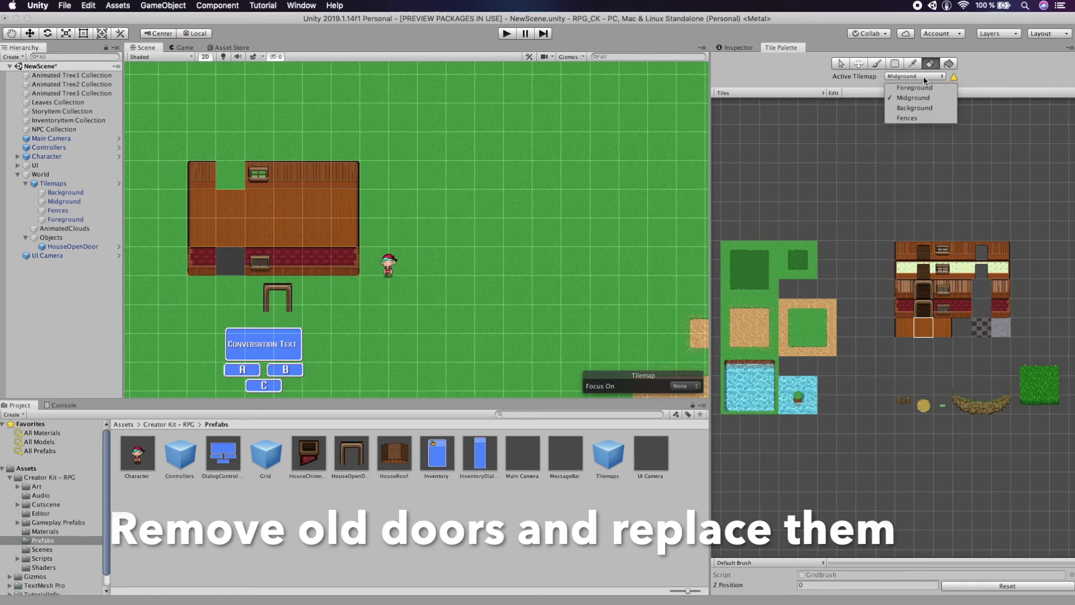
pyautogui.click(920, 109)
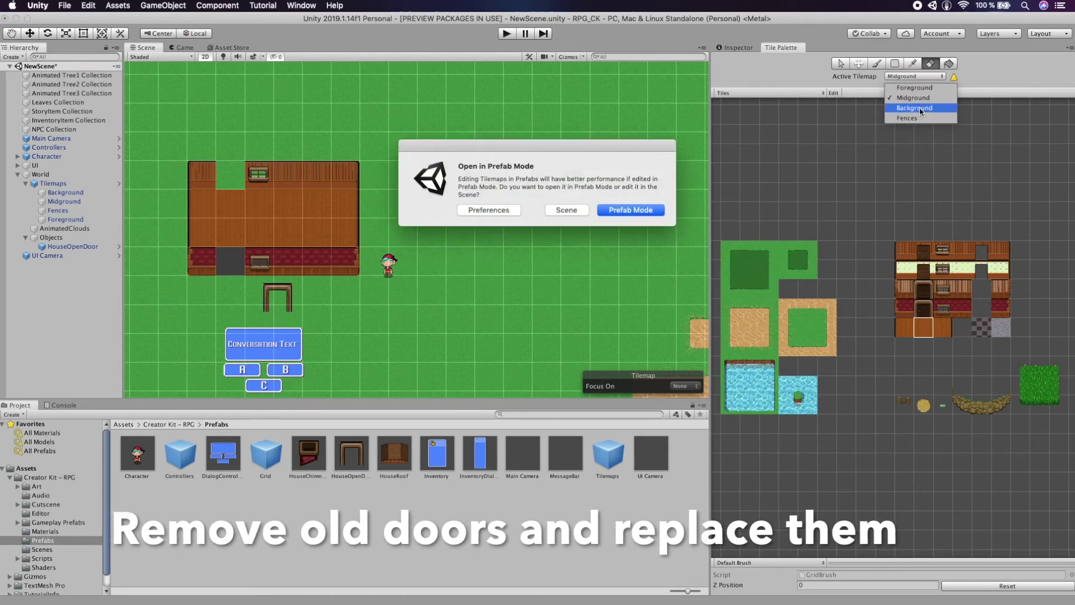
pyautogui.click(580, 210)
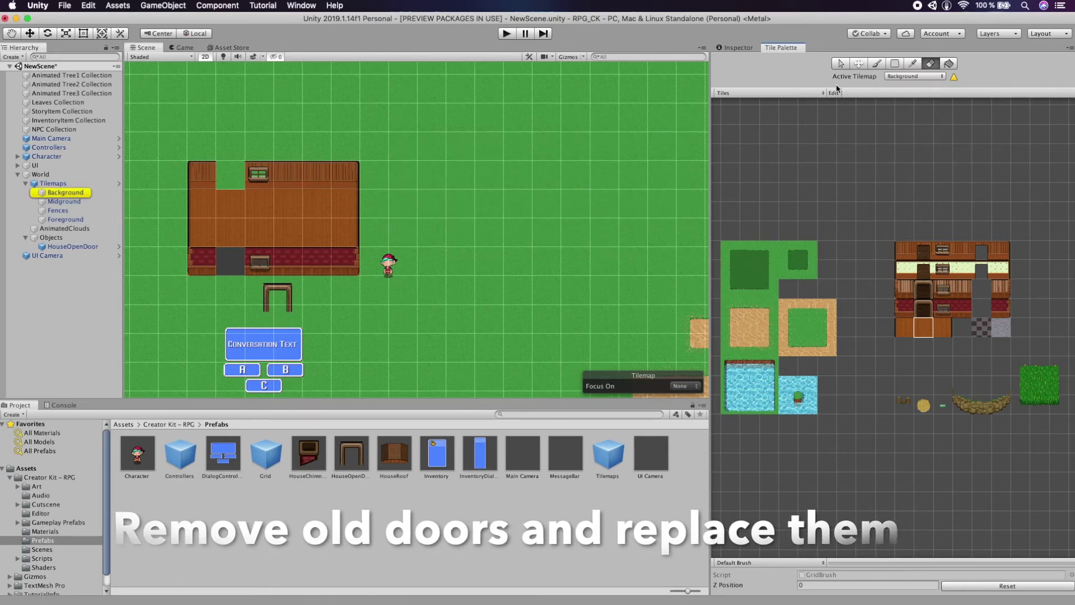
pyautogui.click(877, 65)
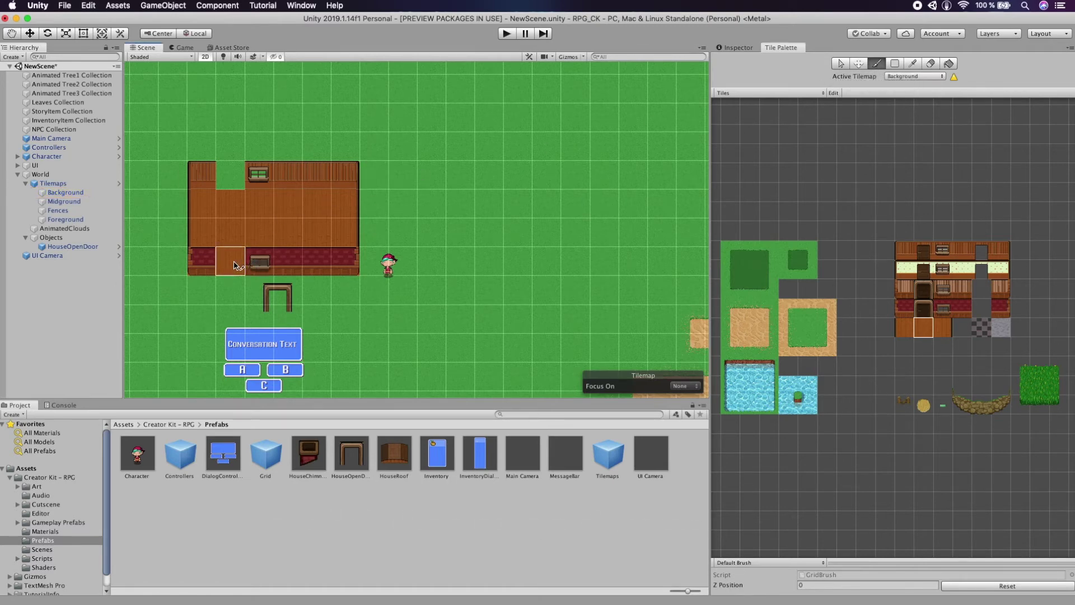
# - Move the HouseOpenDoor object into the doorway gap in the house's front wall
pyautogui.click(85, 251)
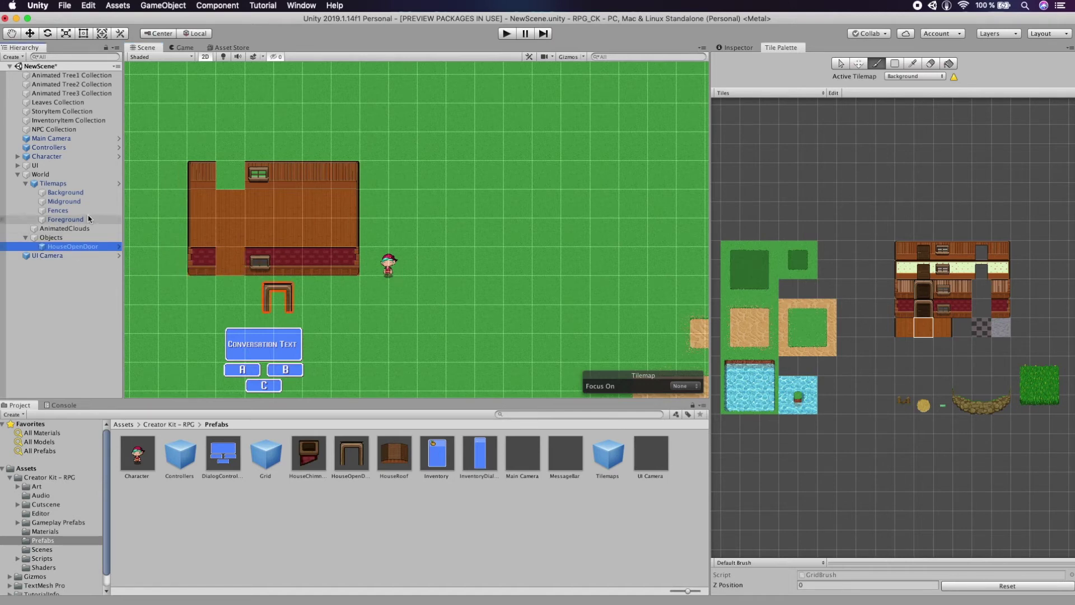
pyautogui.click(29, 33)
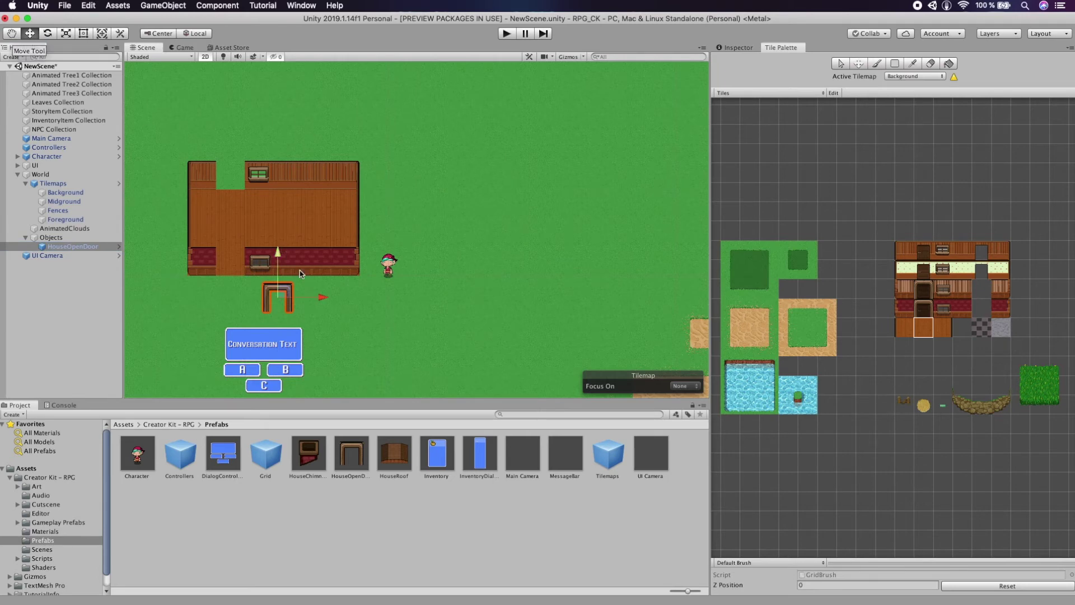
pyautogui.moveTo(319, 297); pyautogui.dragTo(278, 299)
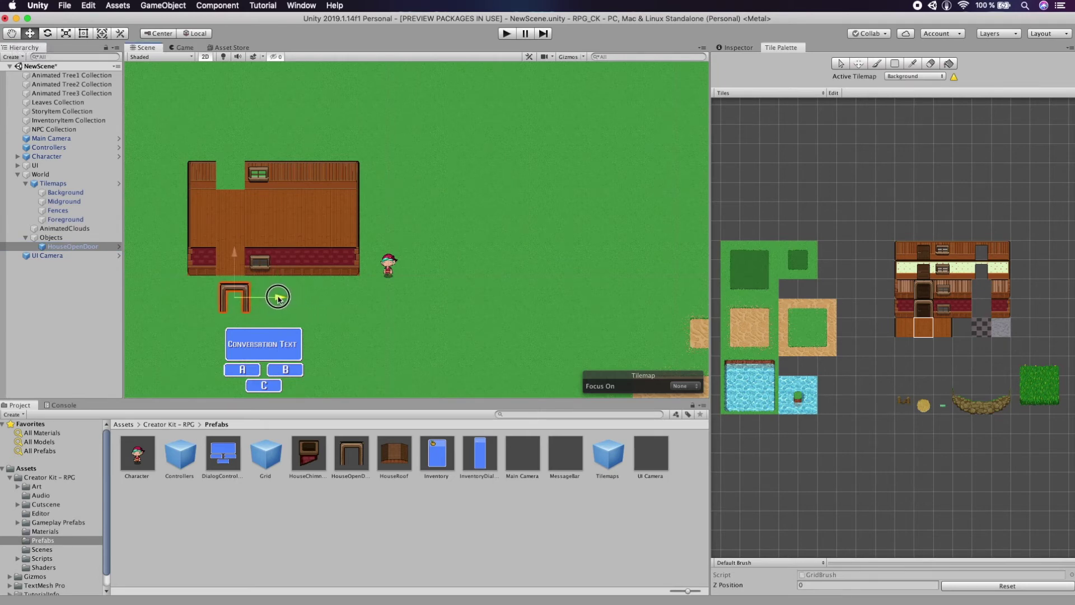
pyautogui.moveTo(232, 260); pyautogui.dragTo(227, 225)
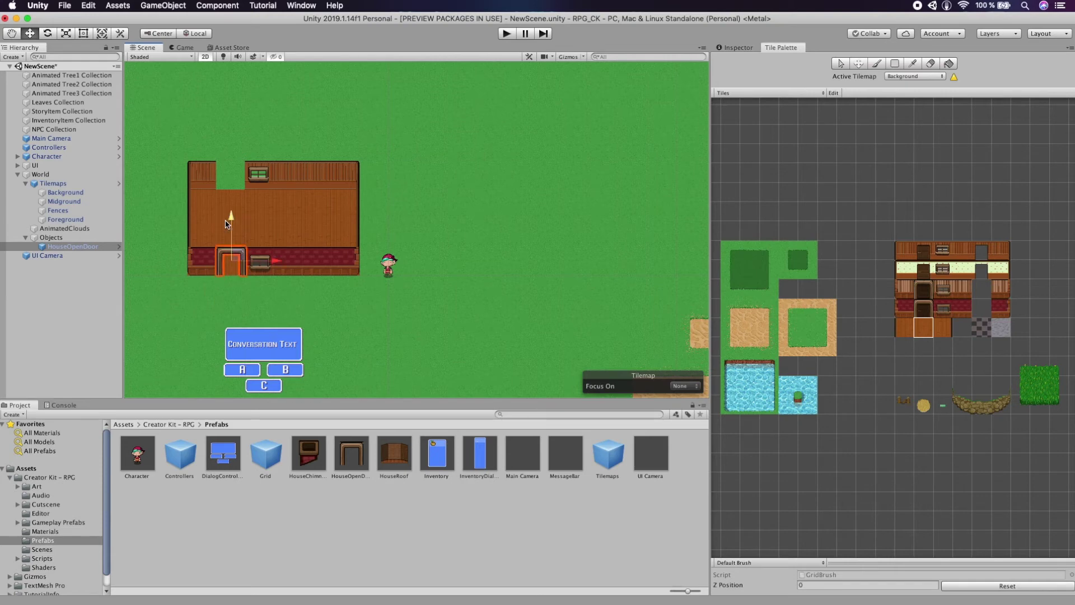
# - Place a duplicate of HouseOpenDoor, renamed HouseOpenDoor2, in the doorway gap in the house's back wall
pyautogui.rightClick(95, 250)
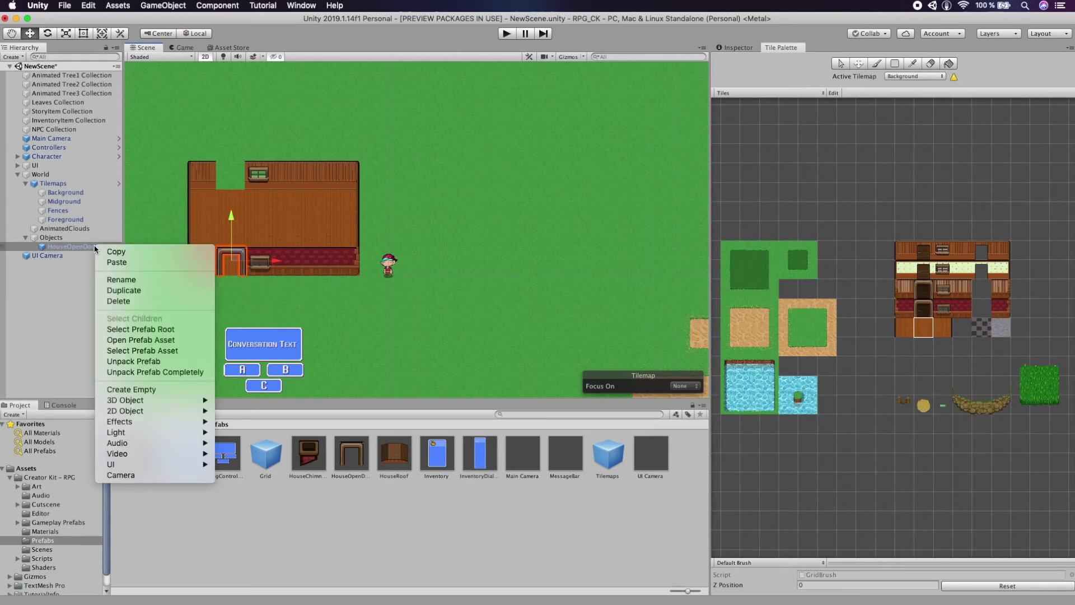
pyautogui.click(122, 290)
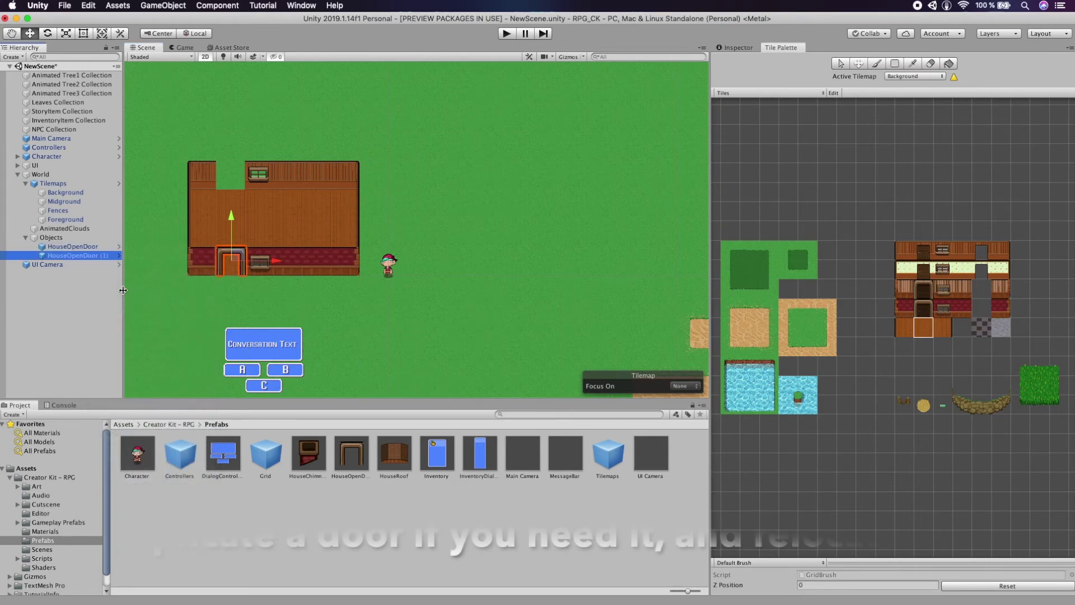
pyautogui.rightClick(93, 257)
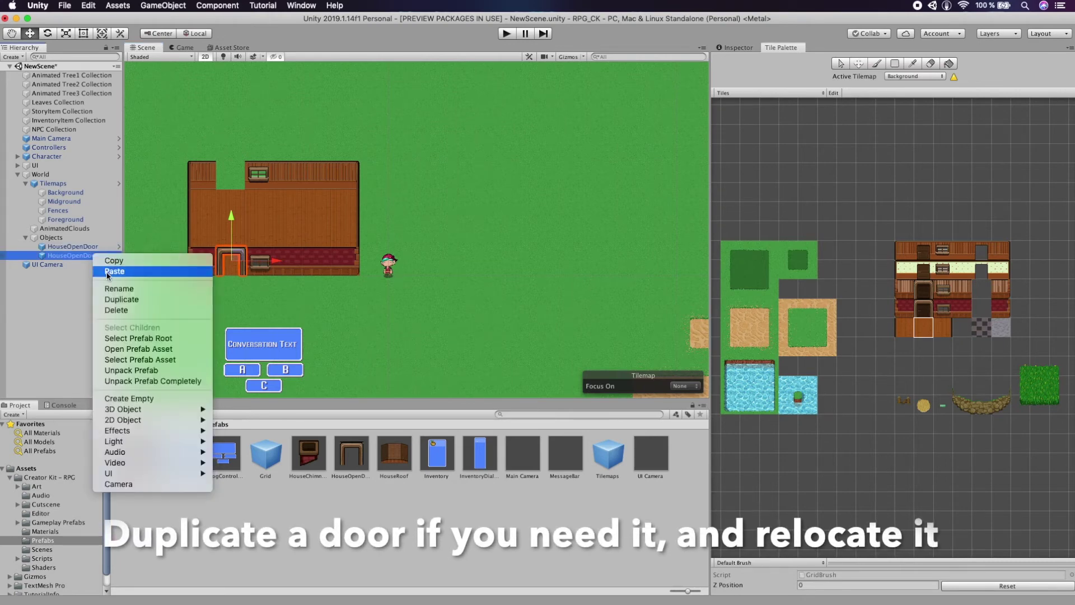
pyautogui.click(115, 286)
pyautogui.press('BackSpace')
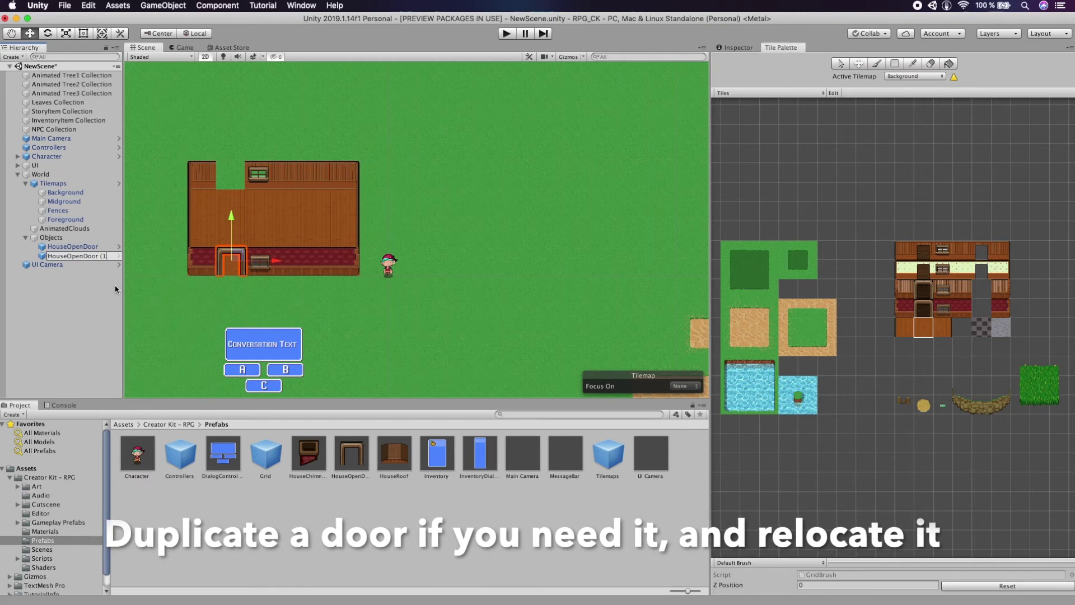
pyautogui.press('BackSpace')
pyautogui.write('2')
pyautogui.press('Return')
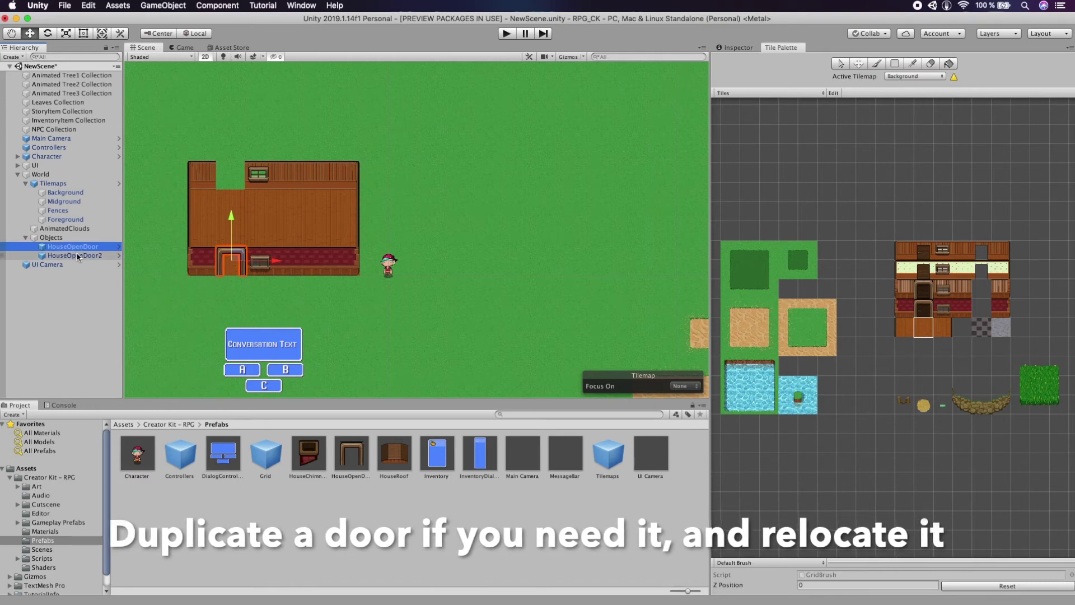
pyautogui.moveTo(232, 217); pyautogui.dragTo(235, 134)
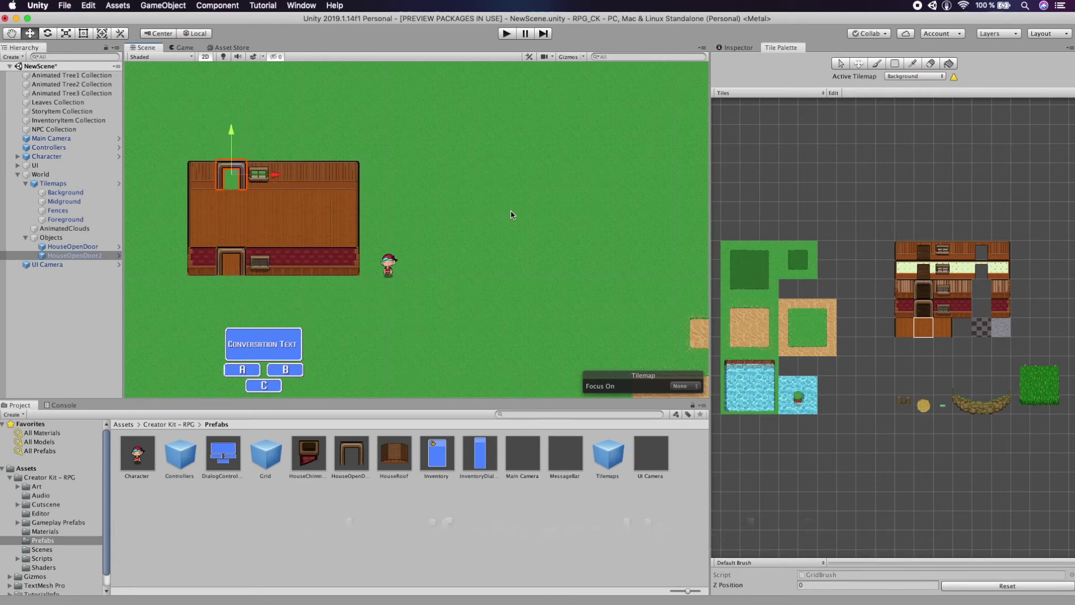
# - Play-test the scene by walking the character in through the front door and out through the back door, and end play mode
pyautogui.click(507, 34)
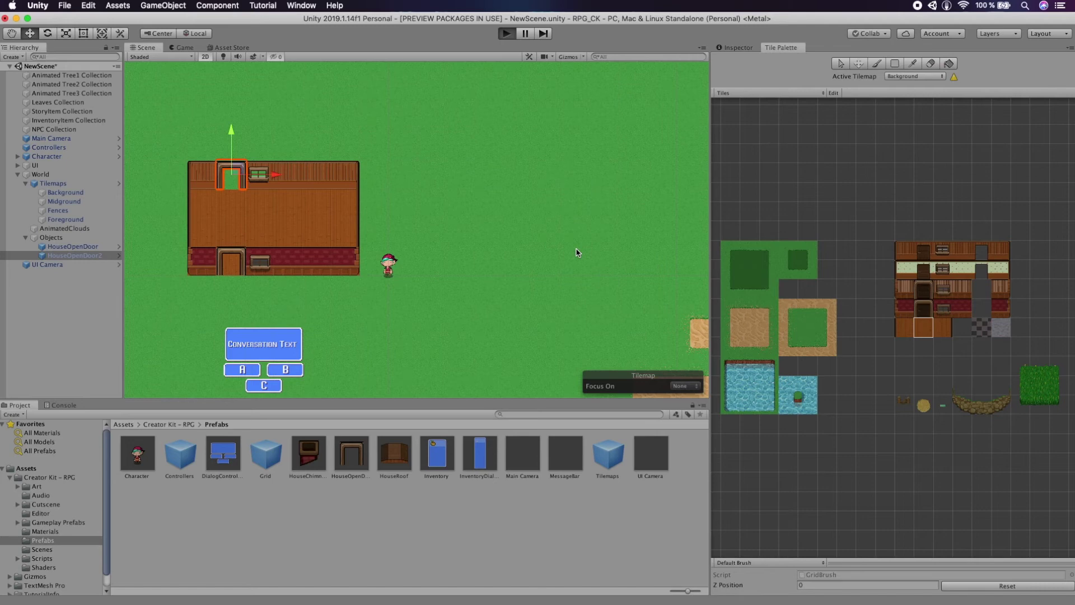
pyautogui.press('Left')
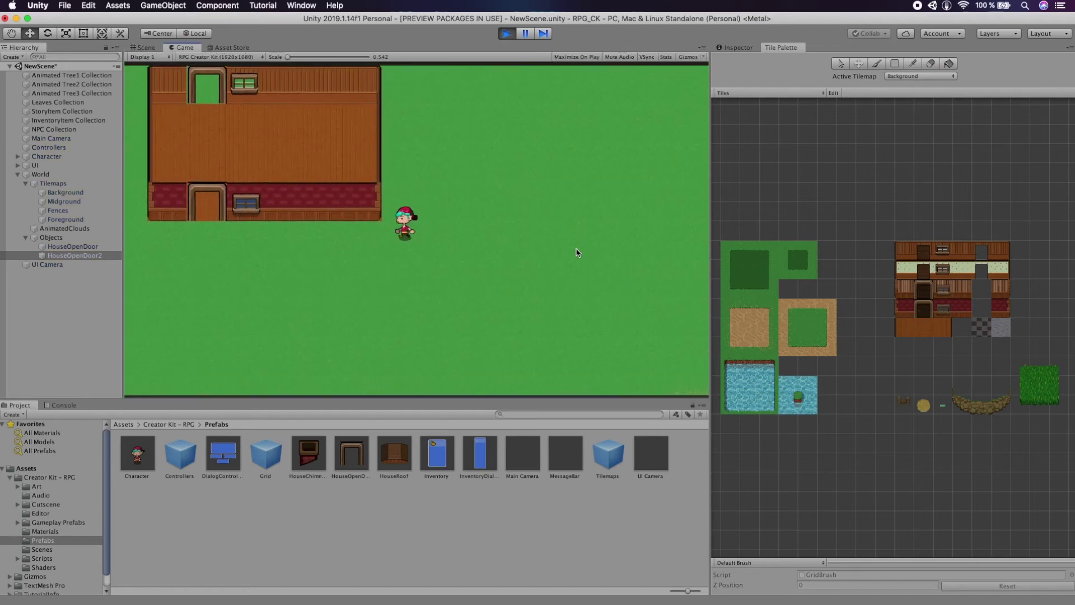
pyautogui.press('Left')
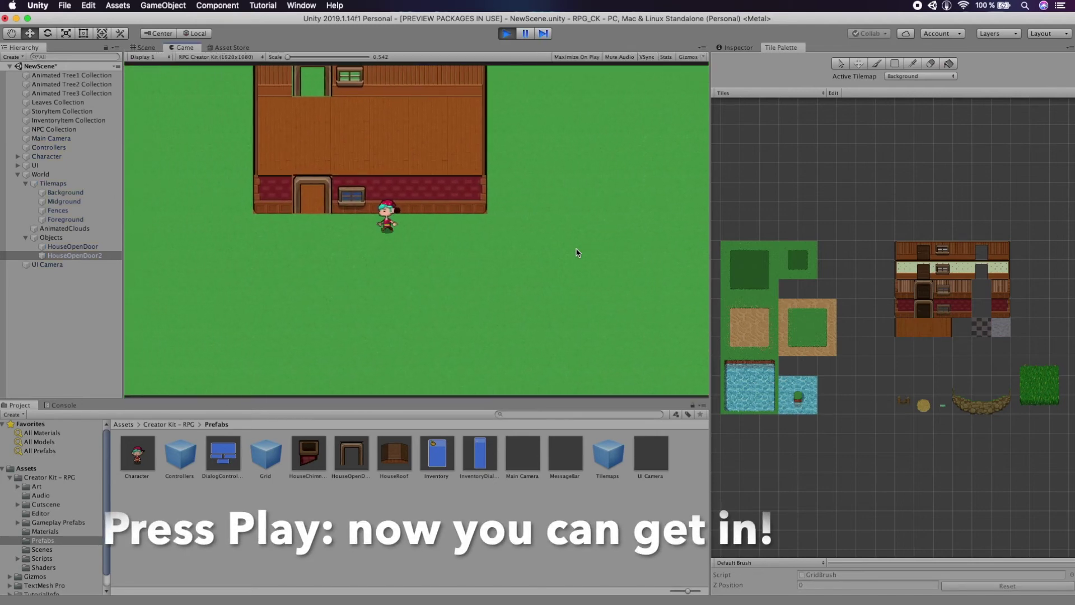
pyautogui.press('Up')
pyautogui.press('Up')
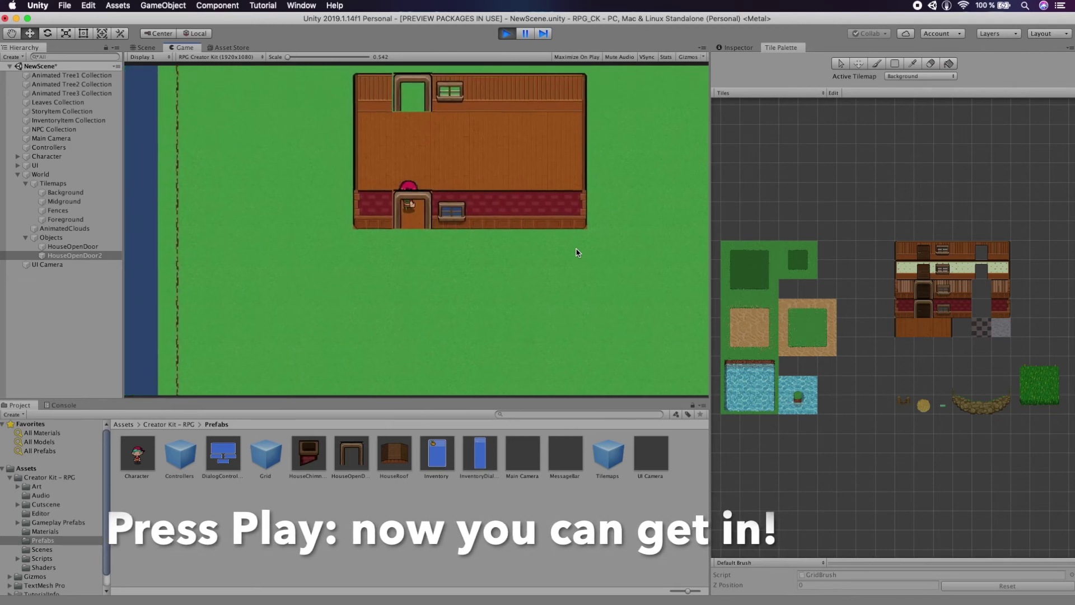
pyautogui.press('Up')
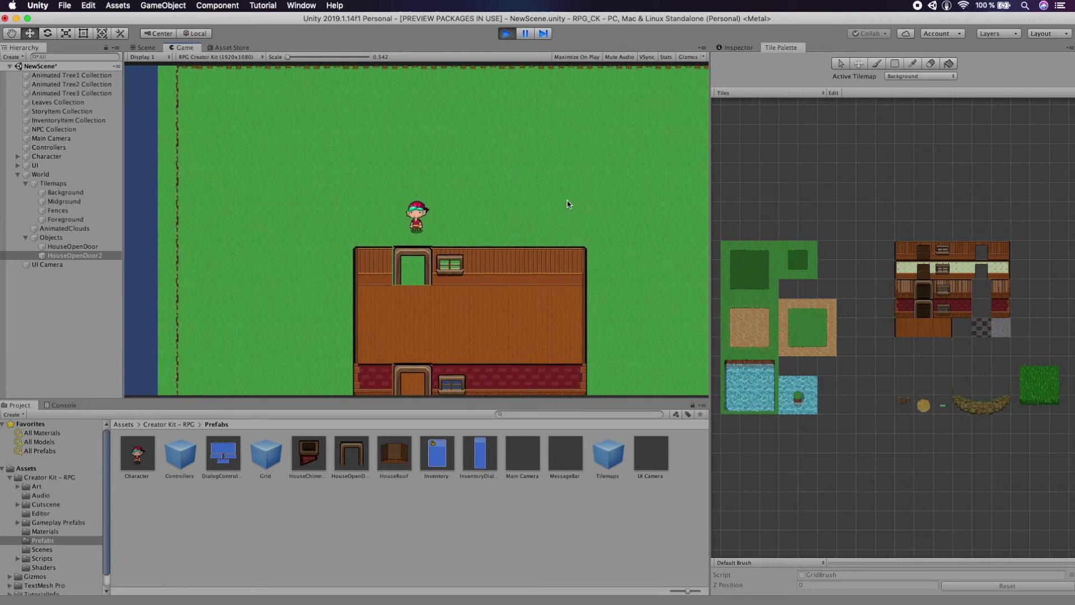
pyautogui.click(506, 35)
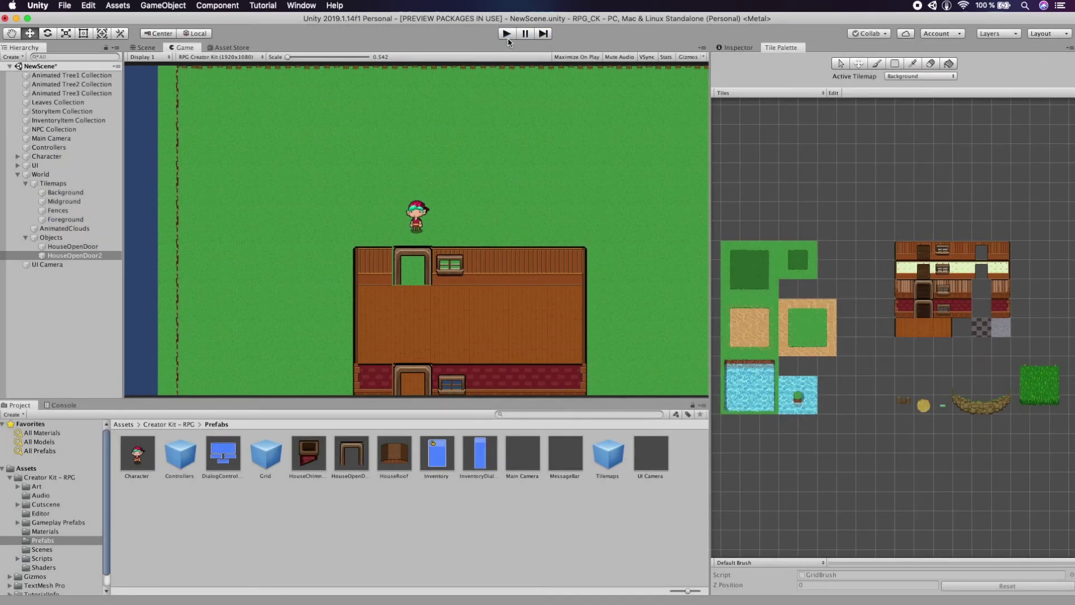
# - Add the HouseRoof prefab under Objects and fit it over the house with the Rect tool, leaving only the front wall uncovered
pyautogui.click(399, 454)
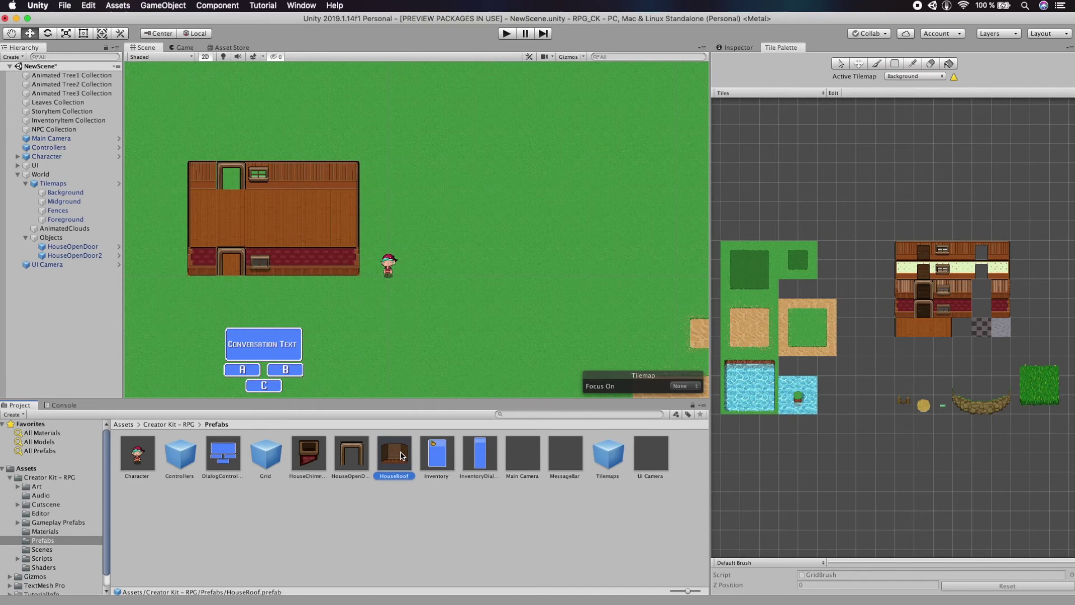
pyautogui.moveTo(327, 422); pyautogui.dragTo(56, 239)
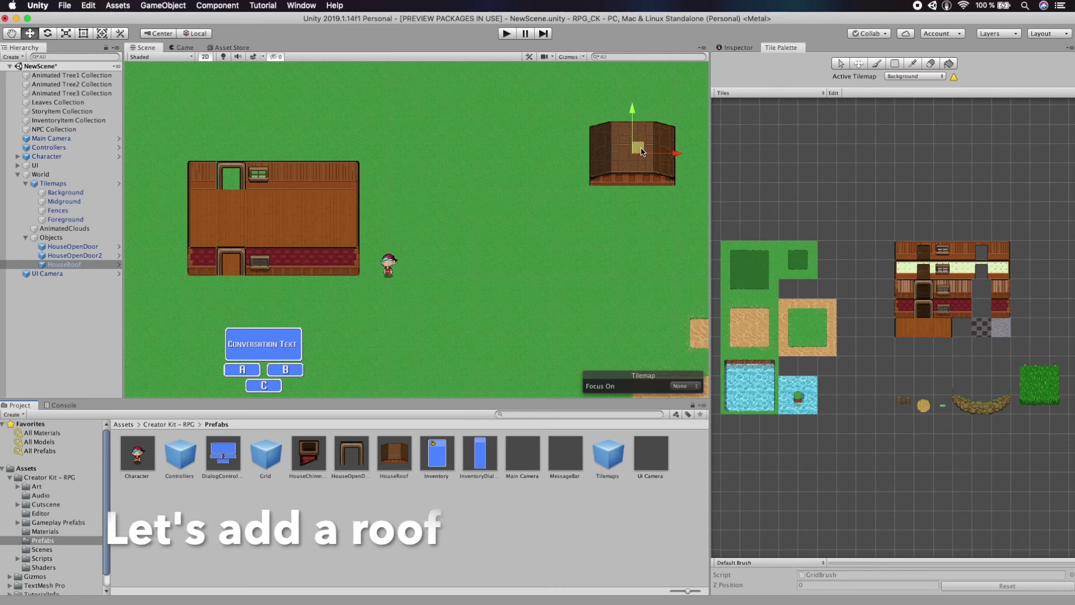
pyautogui.moveTo(642, 151); pyautogui.dragTo(239, 213)
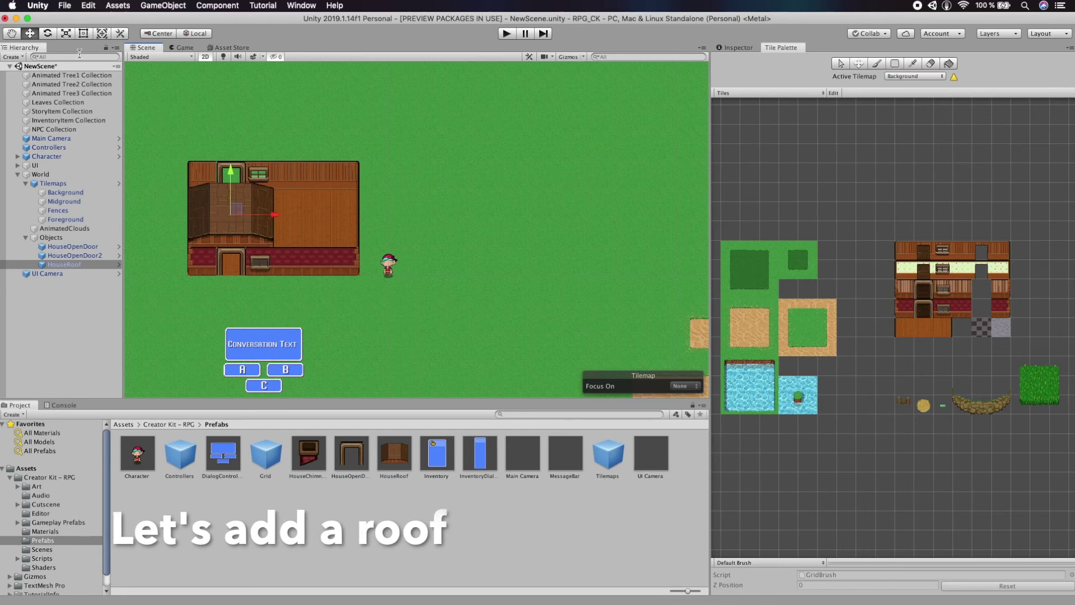
pyautogui.click(84, 33)
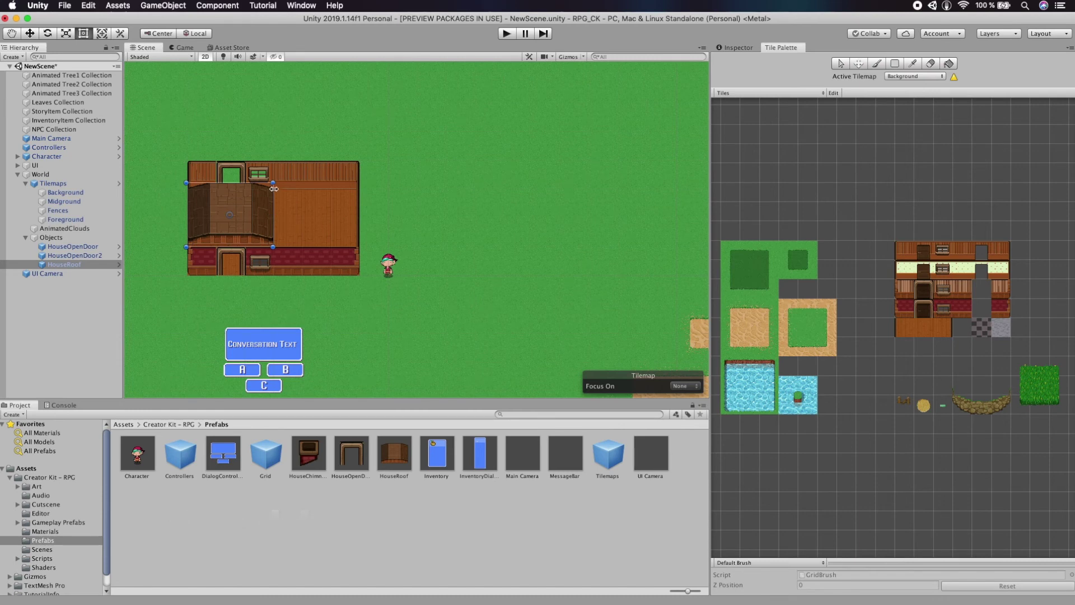
pyautogui.moveTo(273, 182); pyautogui.dragTo(362, 153)
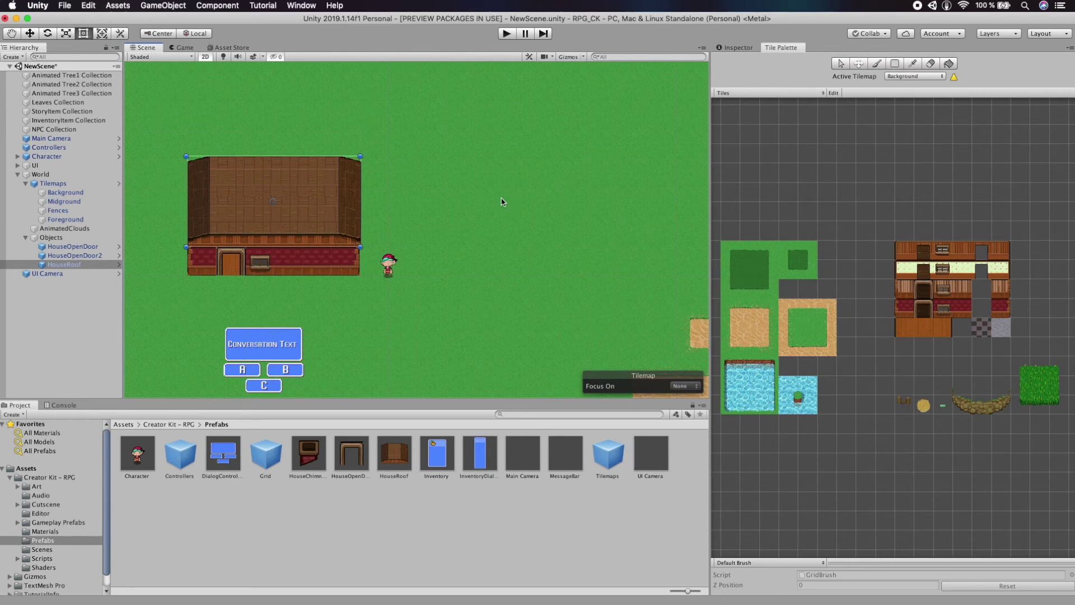
# - Set the HouseRoof sprite's Order in Layer to 1000
pyautogui.click(746, 48)
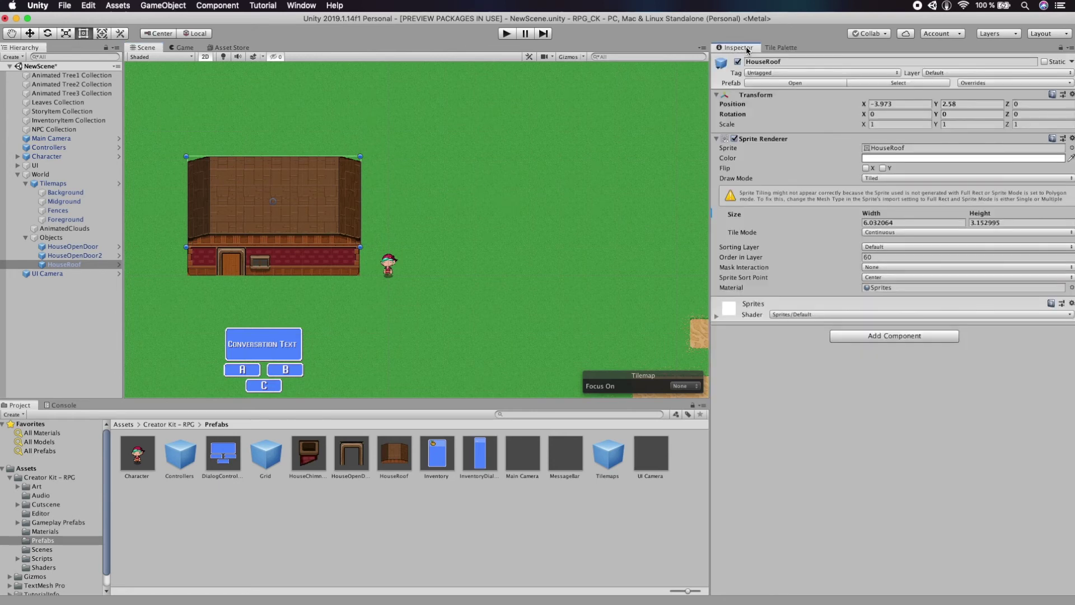
pyautogui.click(888, 257)
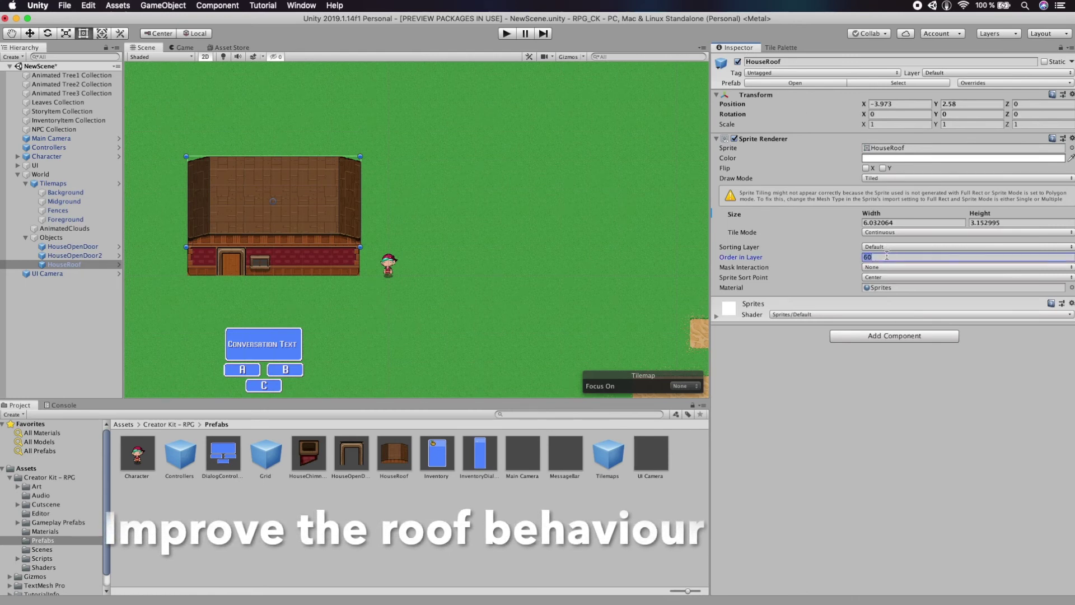
pyautogui.write('1000')
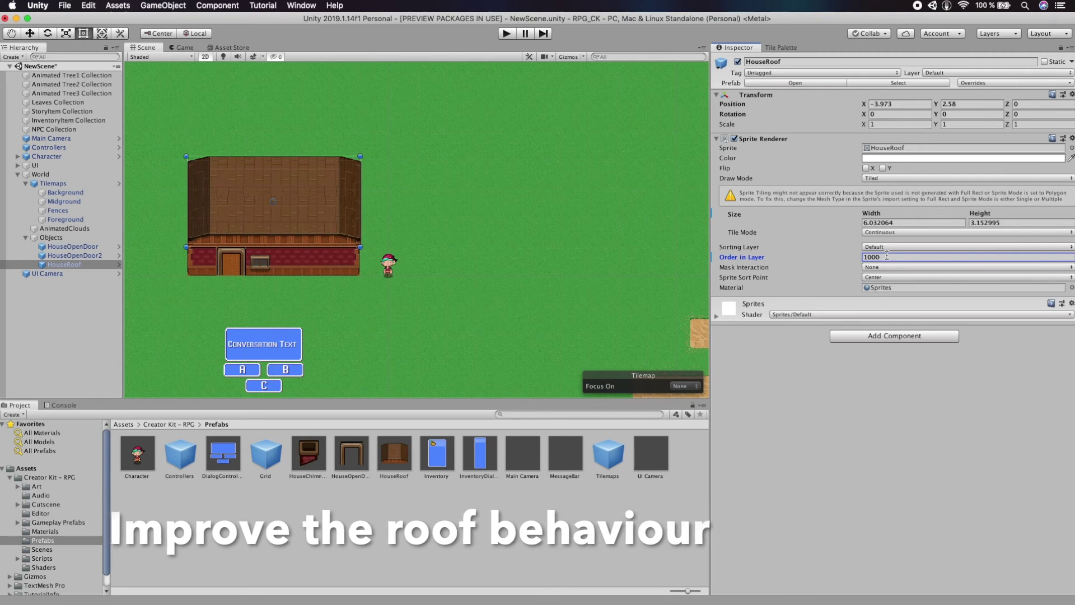
pyautogui.click(861, 417)
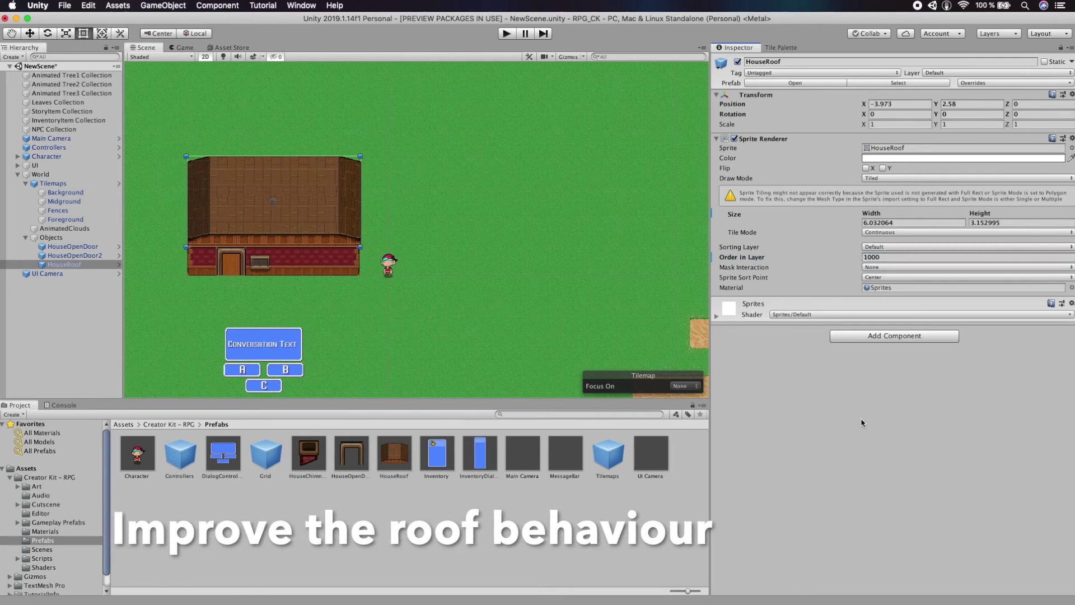
# - Add a Box Collider 2D component to HouseRoof
pyautogui.click(888, 338)
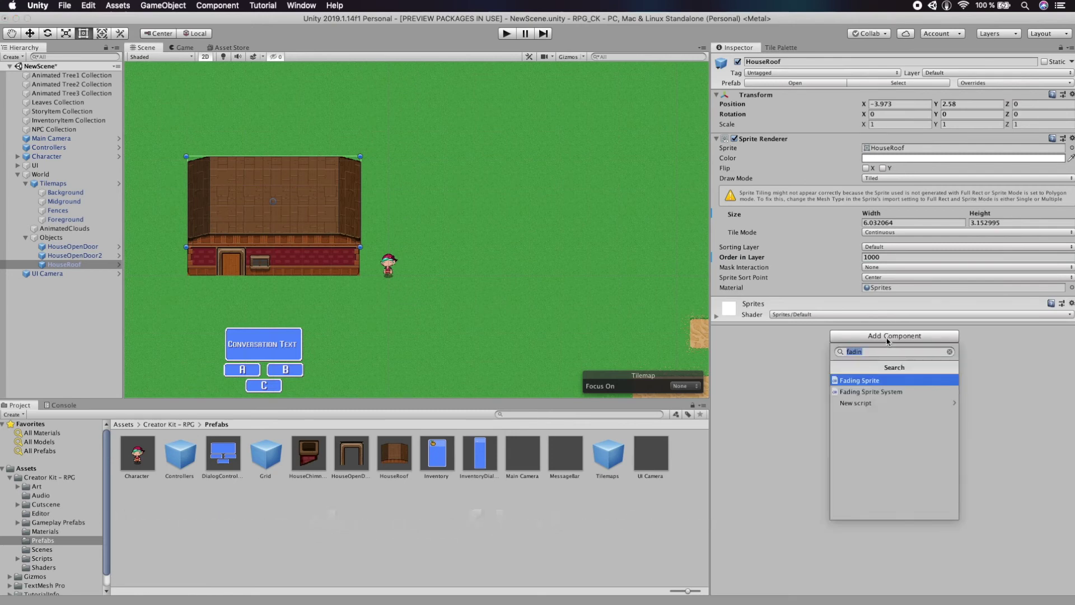
pyautogui.write('box')
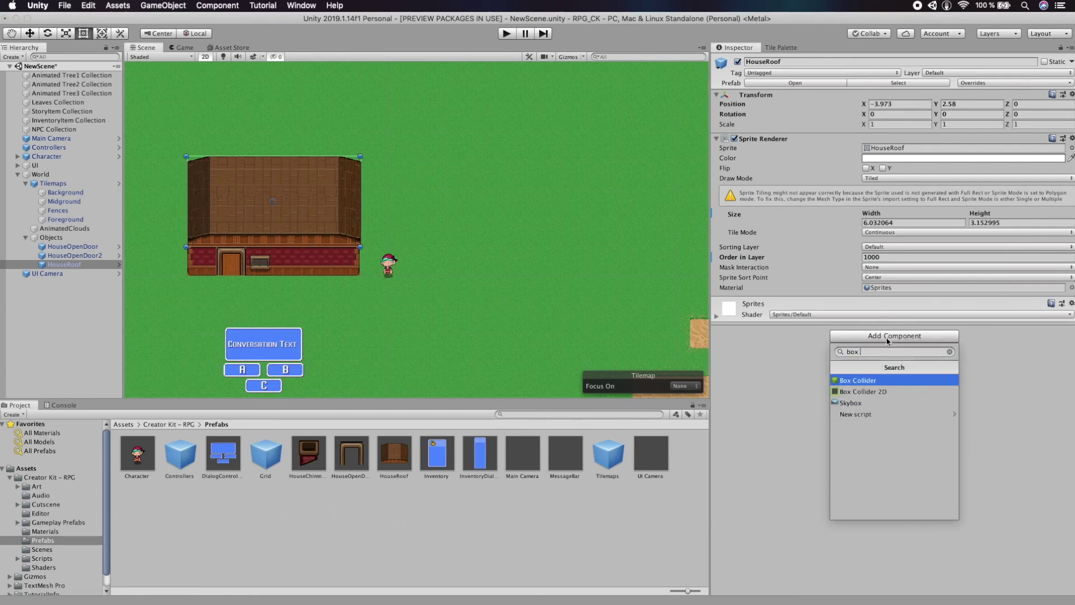
pyautogui.press('Down')
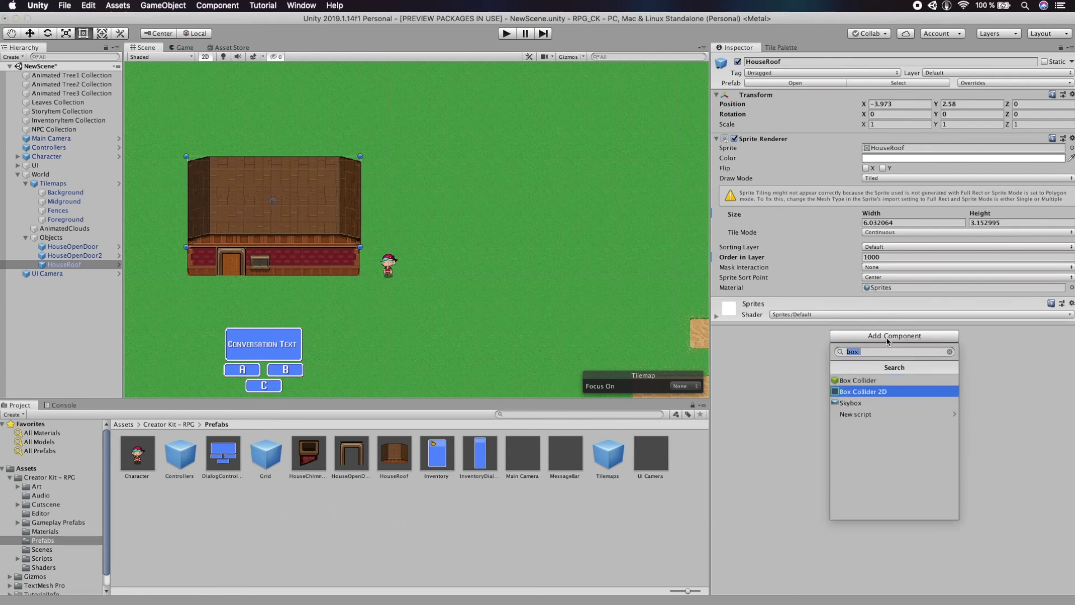
pyautogui.click(897, 395)
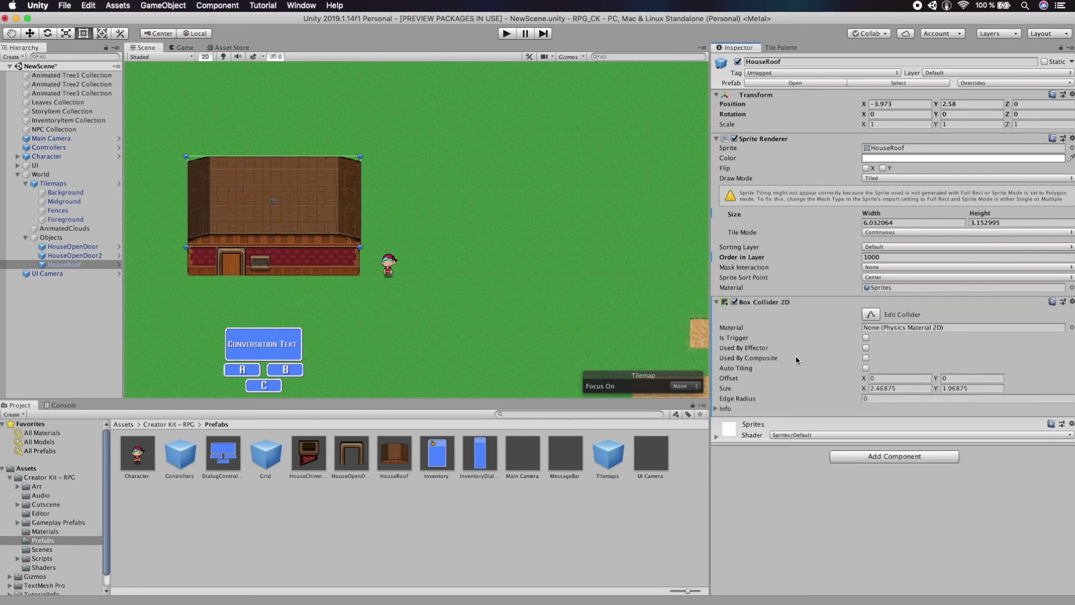